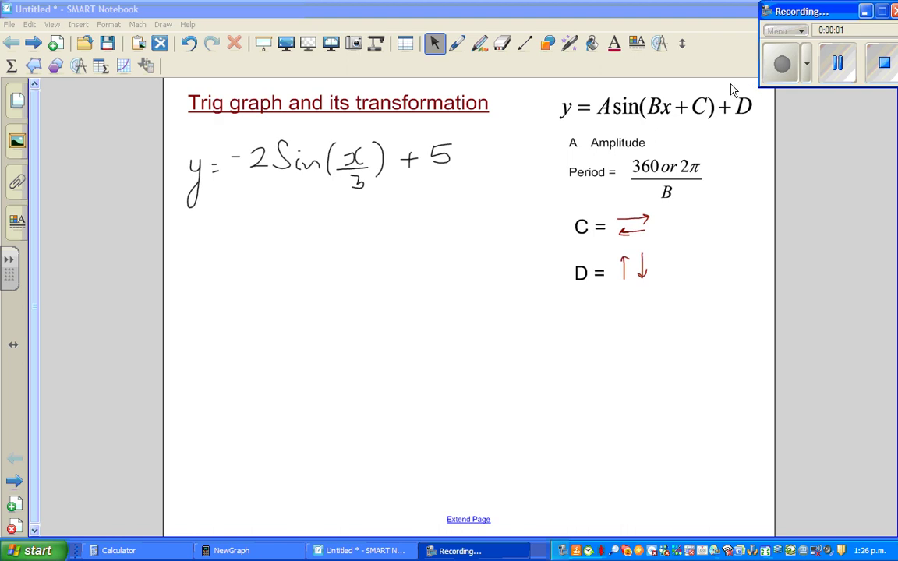
- With the pen, retrace the minus sign and complete 'Amplitude = 2'
click(457, 44)
click(648, 92)
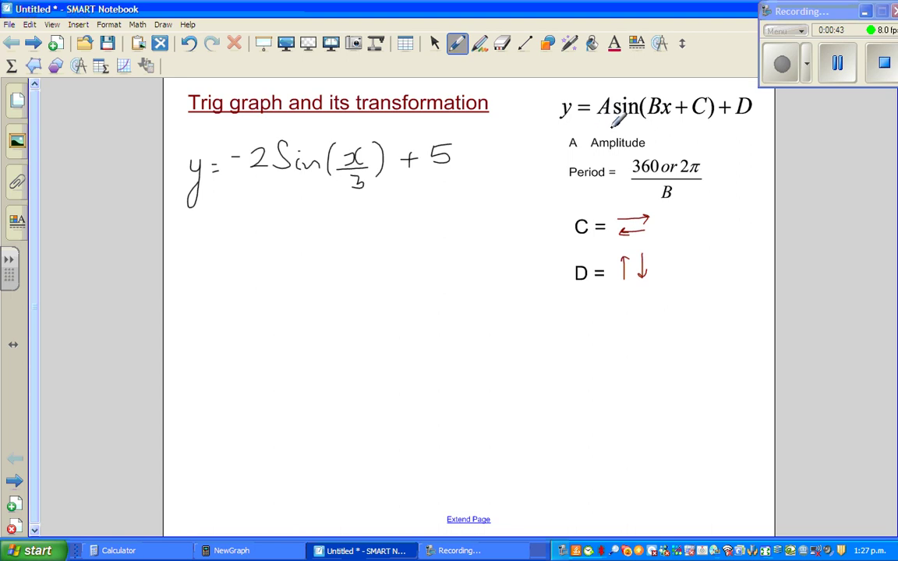
mouse_move(231, 156)
mouse_down()
mouse_move(271, 165)
mouse_move(241, 156)
mouse_up()
drag(660, 145, 700, 144)
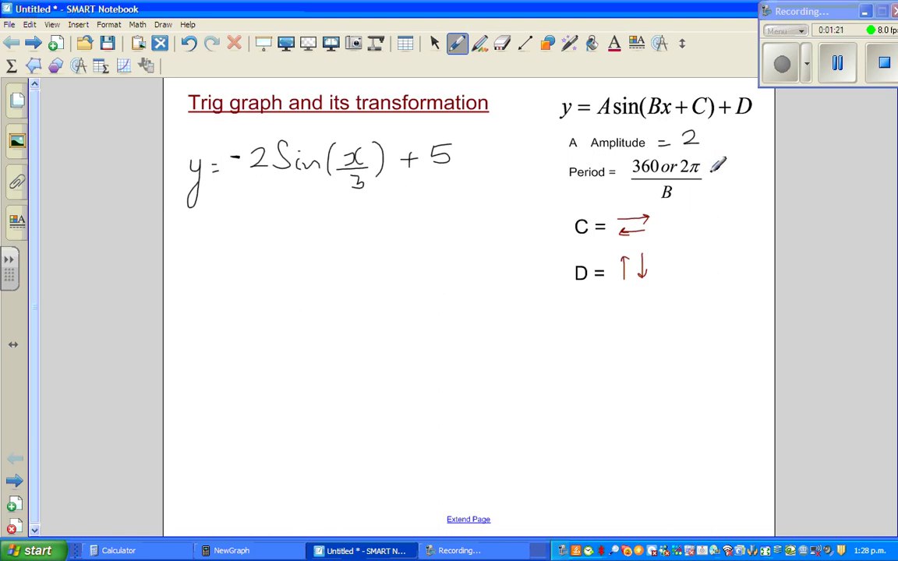
- Add an equals sign after the period fraction and write 'Period' below D =
drag(710, 171, 718, 170)
drag(709, 178, 720, 177)
mouse_move(543, 320)
mouse_down()
mouse_move(590, 331)
mouse_move(594, 340)
mouse_move(611, 325)
mouse_move(613, 338)
mouse_move(660, 318)
mouse_up()
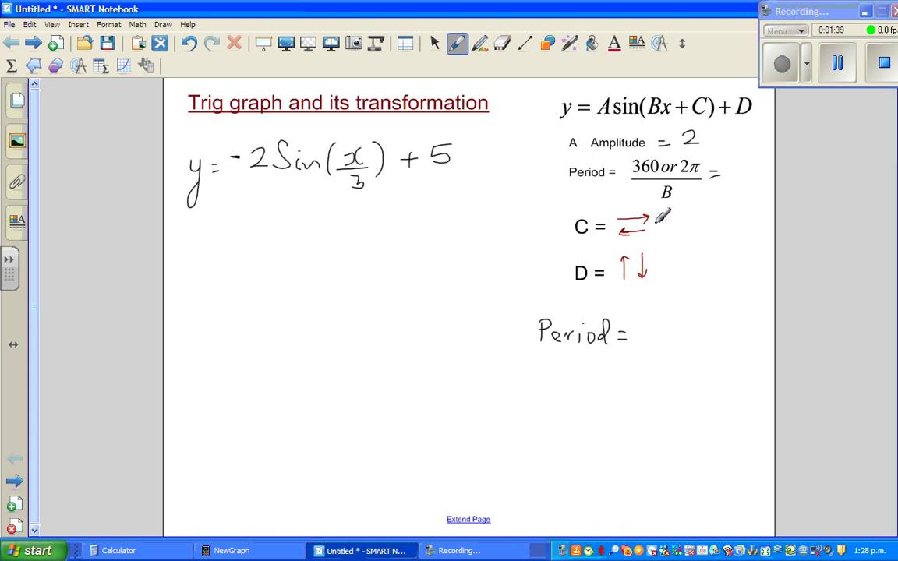
- Handwrite '= 360/⅓', then '= 360×3' and '= 1080' on the lines below Period
mouse_move(652, 314)
mouse_down()
mouse_move(693, 324)
mouse_move(658, 335)
mouse_move(715, 336)
mouse_up()
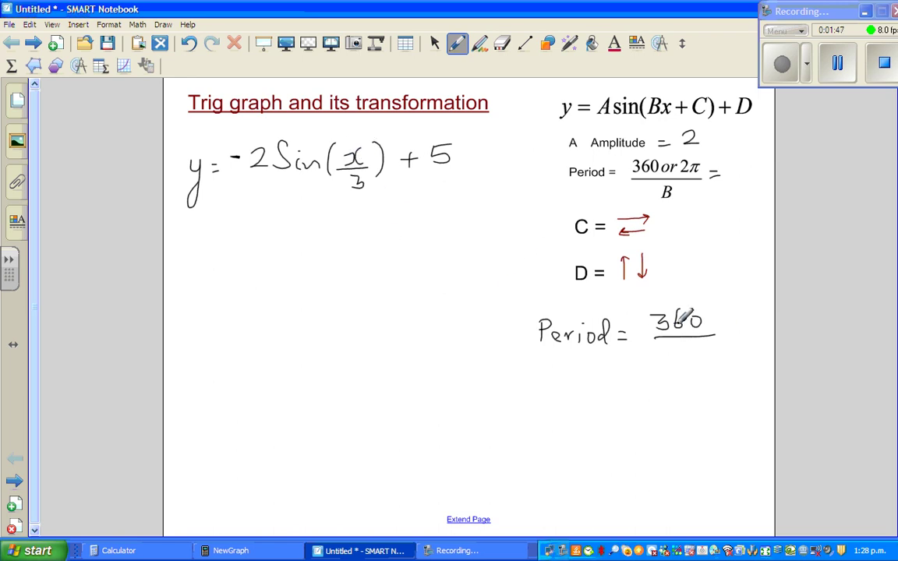
mouse_move(671, 341)
mouse_down()
mouse_move(669, 367)
mouse_move(692, 359)
mouse_move(685, 368)
mouse_up()
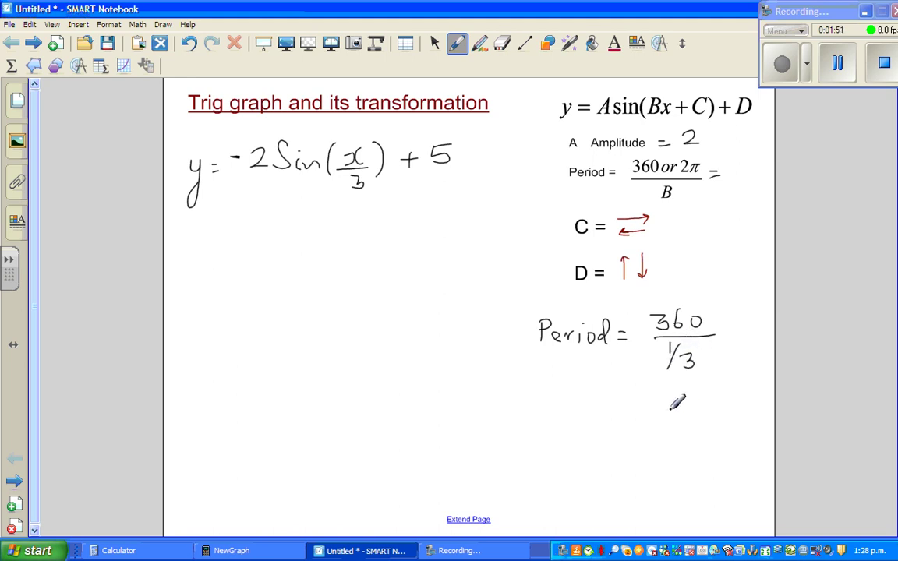
drag(634, 394, 644, 393)
drag(634, 400, 644, 400)
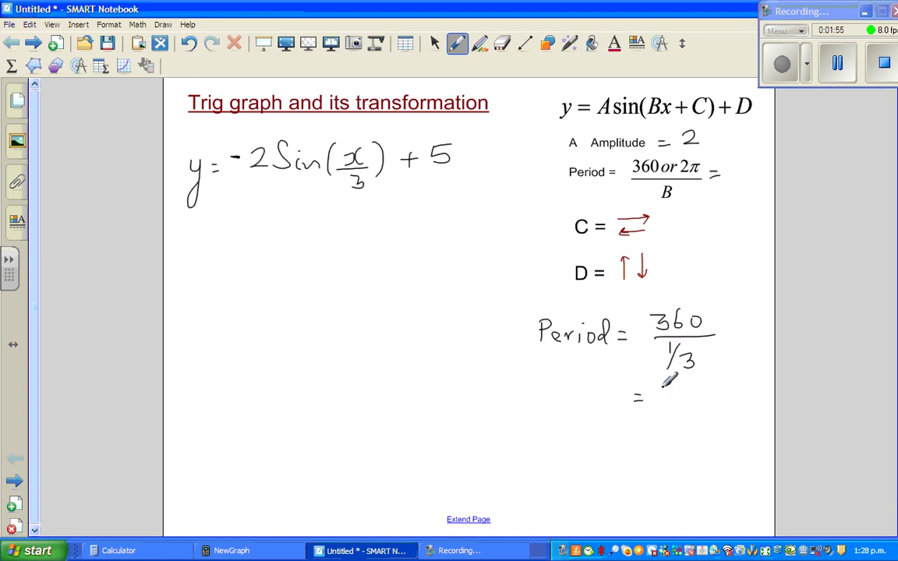
mouse_move(663, 383)
mouse_down()
mouse_move(664, 399)
mouse_move(693, 386)
mouse_move(716, 397)
mouse_up()
mouse_move(716, 386)
mouse_down()
mouse_move(704, 399)
mouse_move(734, 388)
mouse_move(732, 399)
mouse_up()
drag(651, 428, 660, 428)
drag(651, 434, 713, 434)
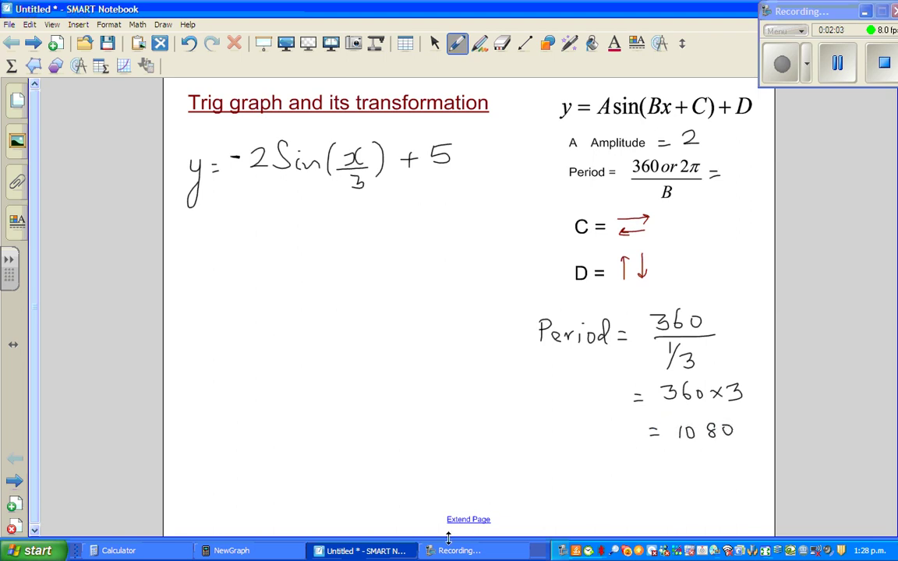
- Compute 360÷(1÷3) = 1080 in the NewGraph RUN-MAT mode, then return to Notebook
click(232, 551)
click(151, 279)
click(64, 451)
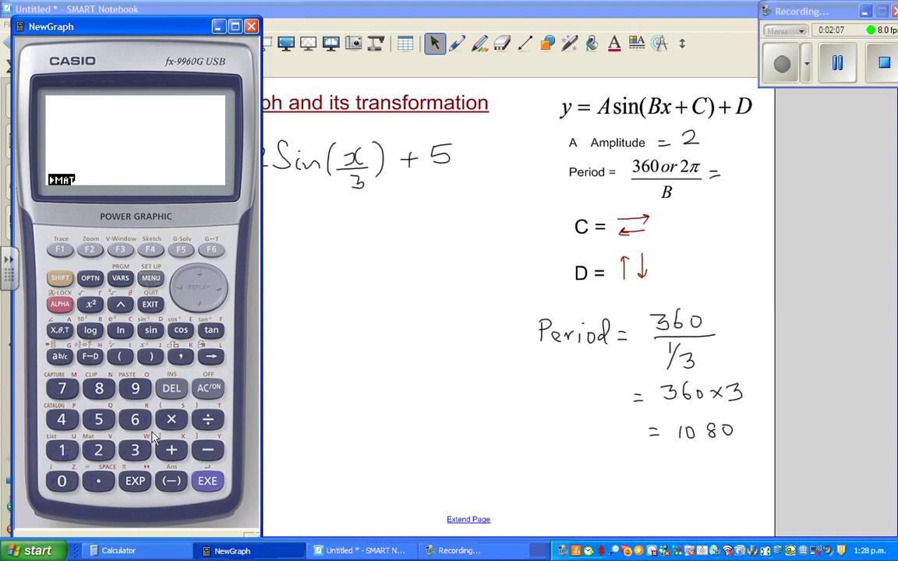
click(135, 453)
click(208, 417)
click(119, 356)
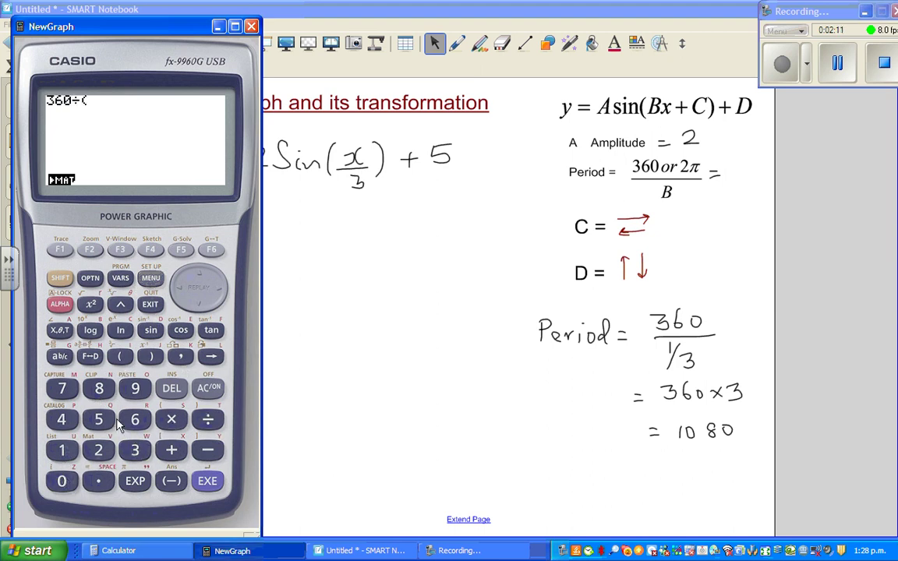
click(63, 451)
click(139, 452)
click(208, 482)
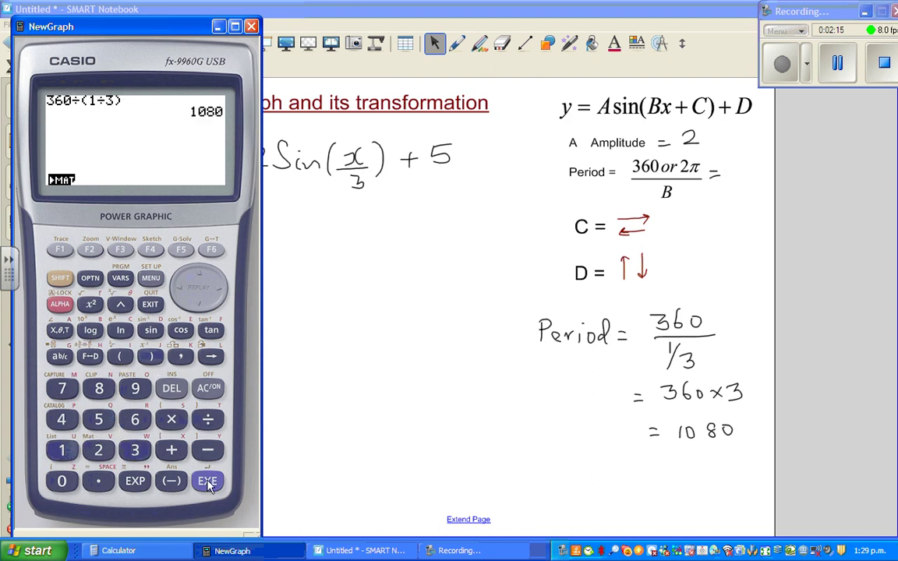
click(347, 441)
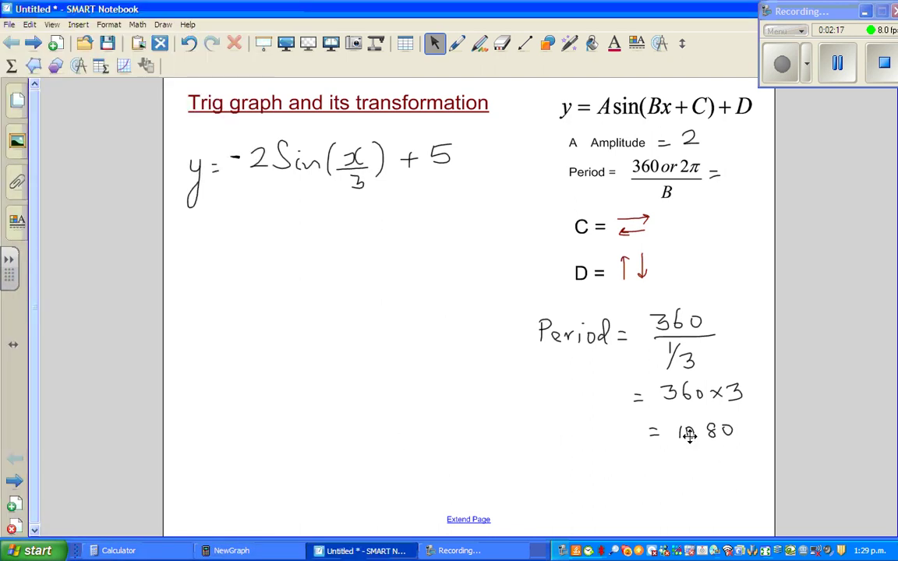
- Handwrite 'BL = 5' with the pen beneath the '= 1080' line
click(456, 43)
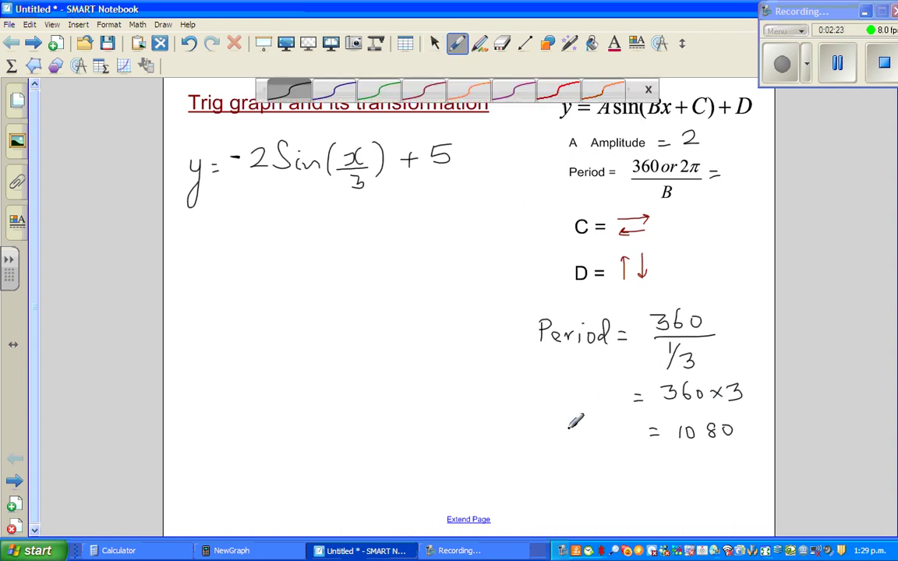
click(650, 91)
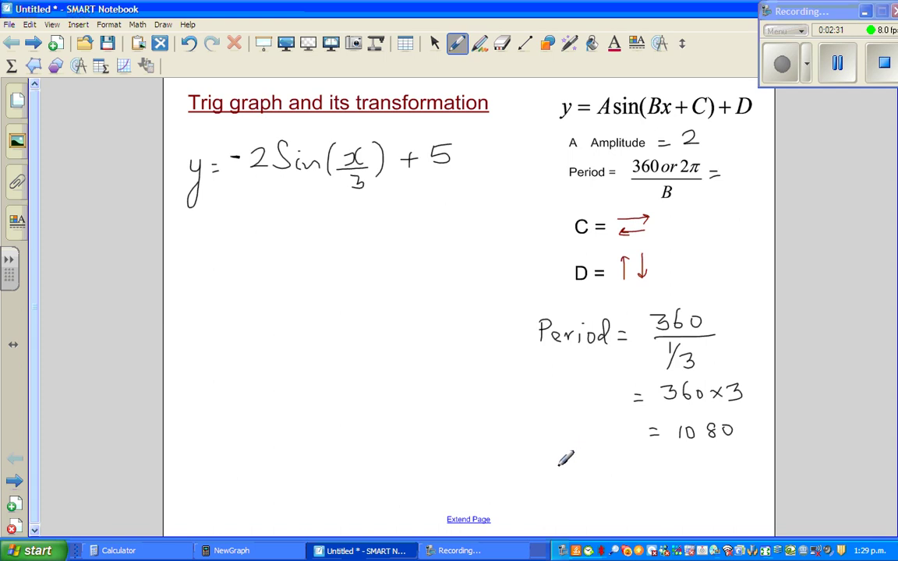
mouse_move(555, 459)
mouse_down()
mouse_move(555, 483)
mouse_move(591, 482)
mouse_move(622, 467)
mouse_up()
drag(610, 477, 654, 481)
drag(655, 458, 667, 458)
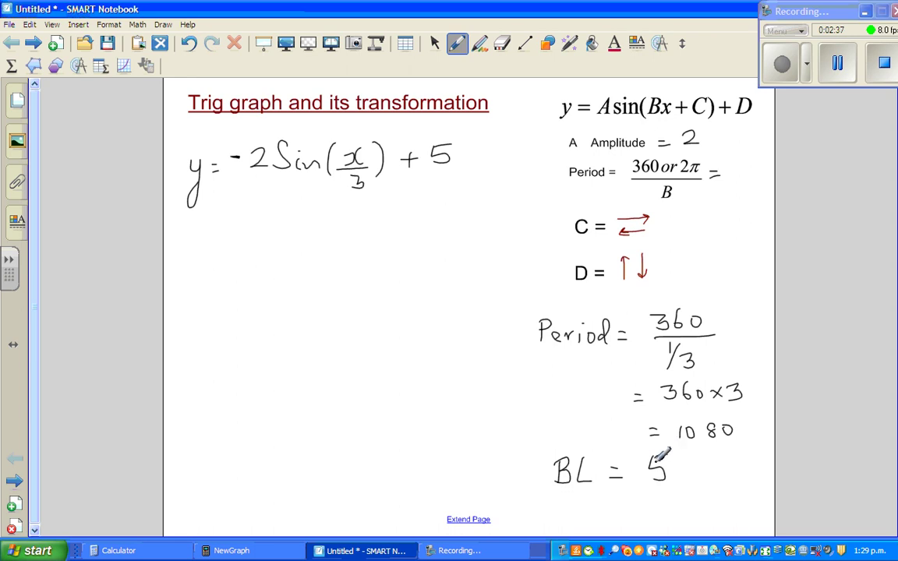
- Draw grey x and y axes and label the sketch 'y = Sin x'
click(527, 44)
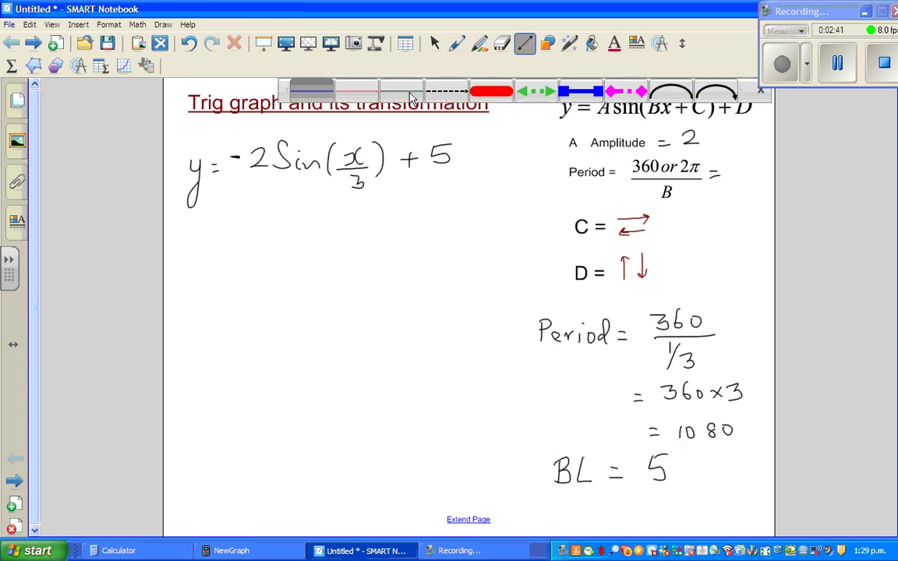
click(410, 96)
drag(240, 383, 240, 246)
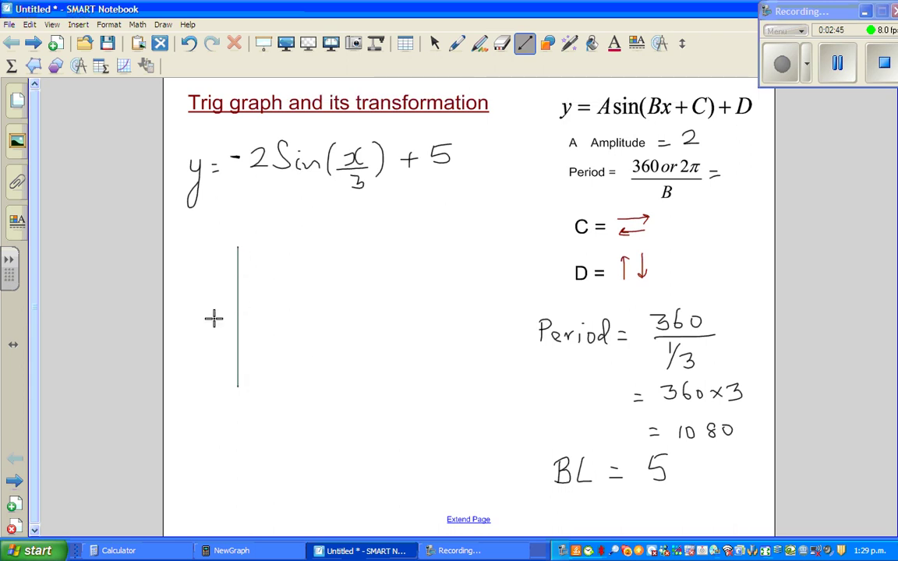
drag(188, 319, 417, 318)
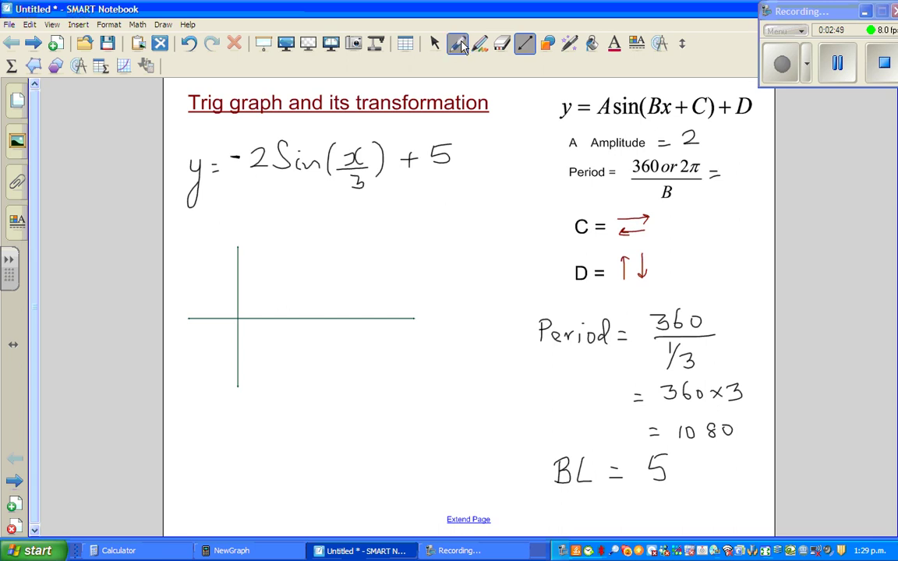
click(457, 43)
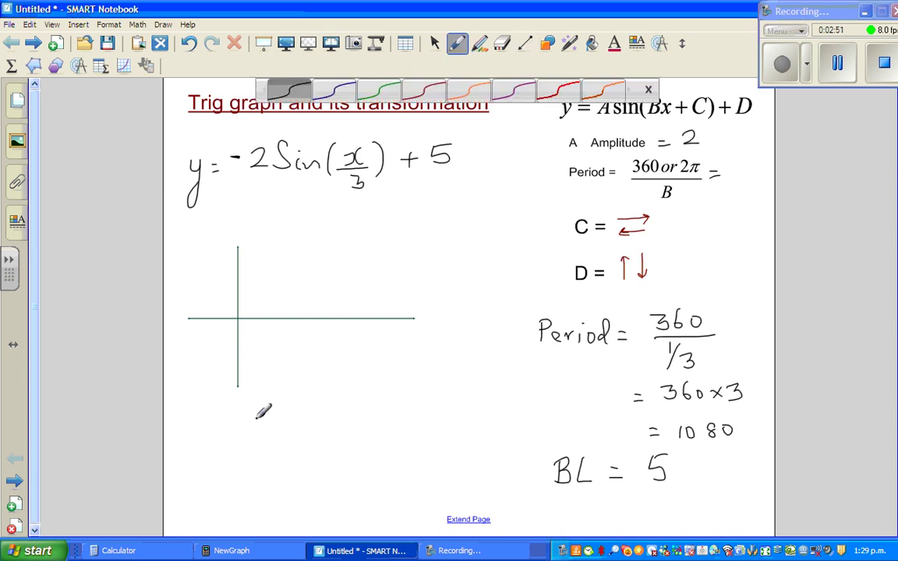
mouse_move(234, 426)
mouse_down()
mouse_move(238, 462)
mouse_move(264, 435)
mouse_move(331, 437)
mouse_up()
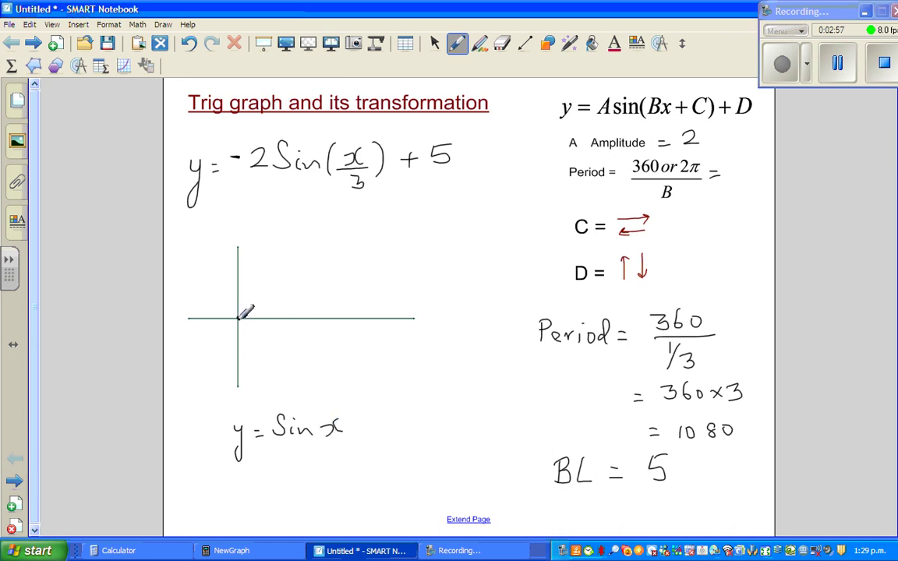
- Add dashed lines at y = 1 and y = -1, label them, and tick the x-axis
click(527, 44)
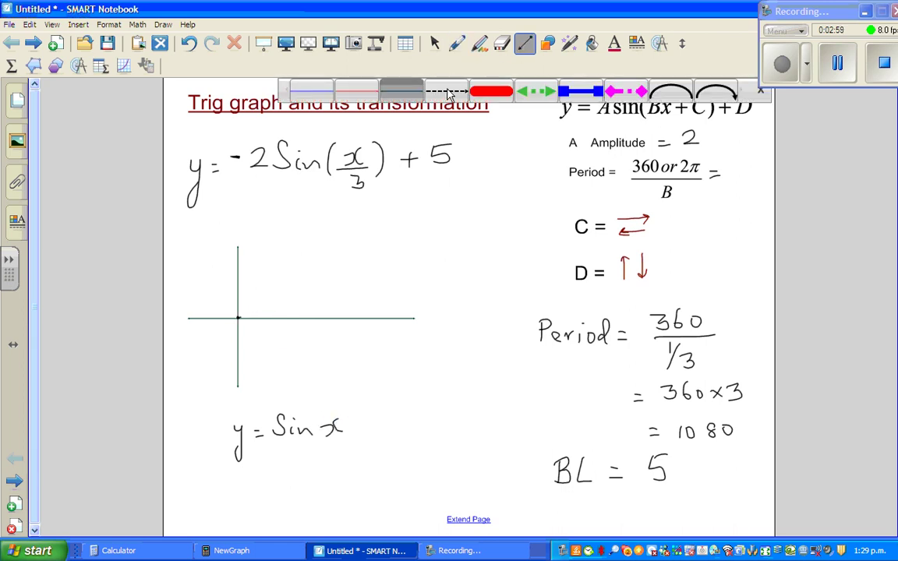
click(449, 92)
drag(239, 275, 390, 275)
drag(239, 363, 411, 362)
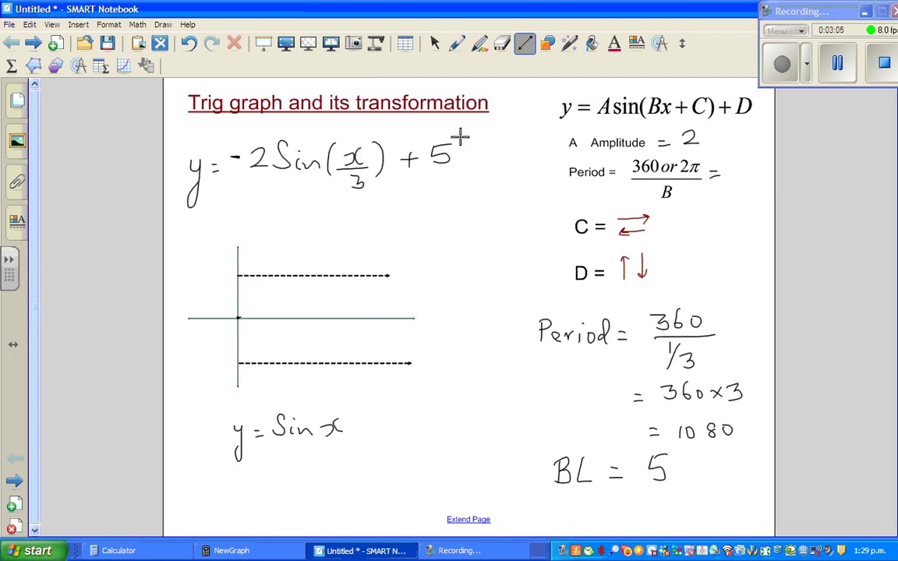
click(460, 44)
drag(221, 263, 221, 273)
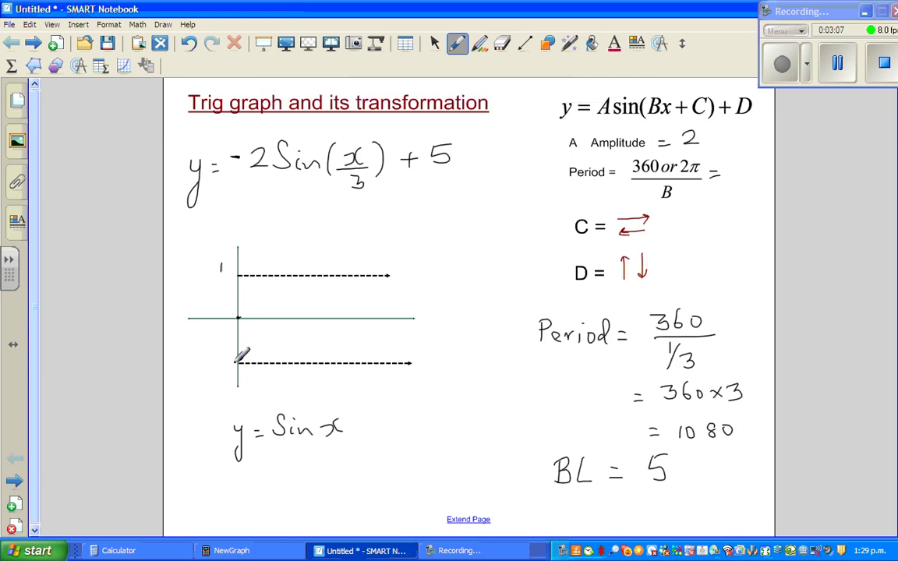
drag(224, 366, 222, 378)
mouse_move(277, 314)
mouse_down()
mouse_move(278, 322)
mouse_move(386, 322)
mouse_up()
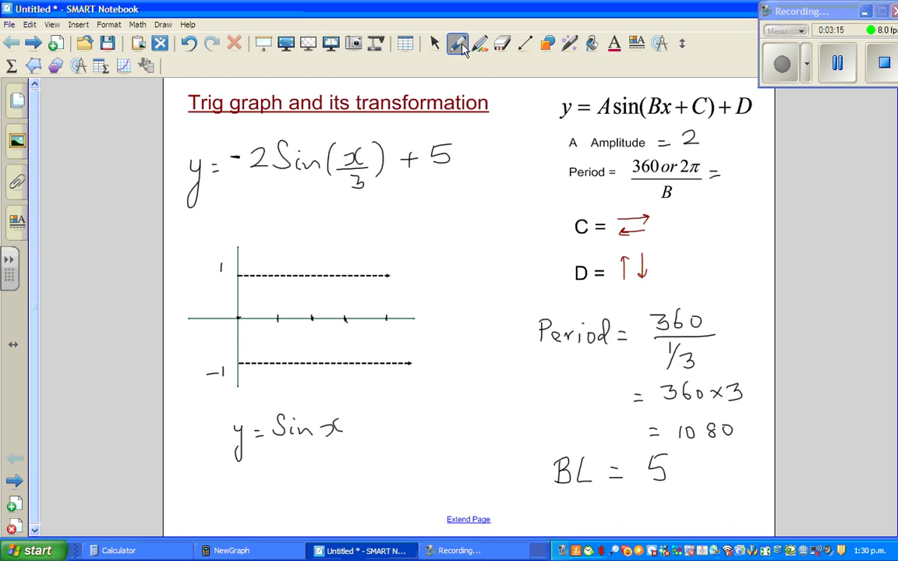
- Mark the key points with green dots, then switch the pen to dark-red ink
click(459, 45)
click(344, 90)
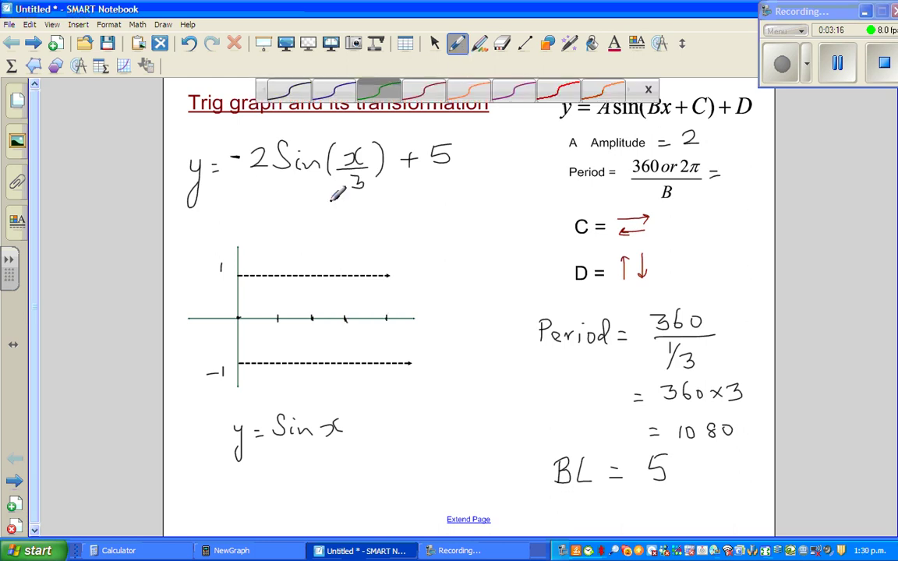
click(237, 317)
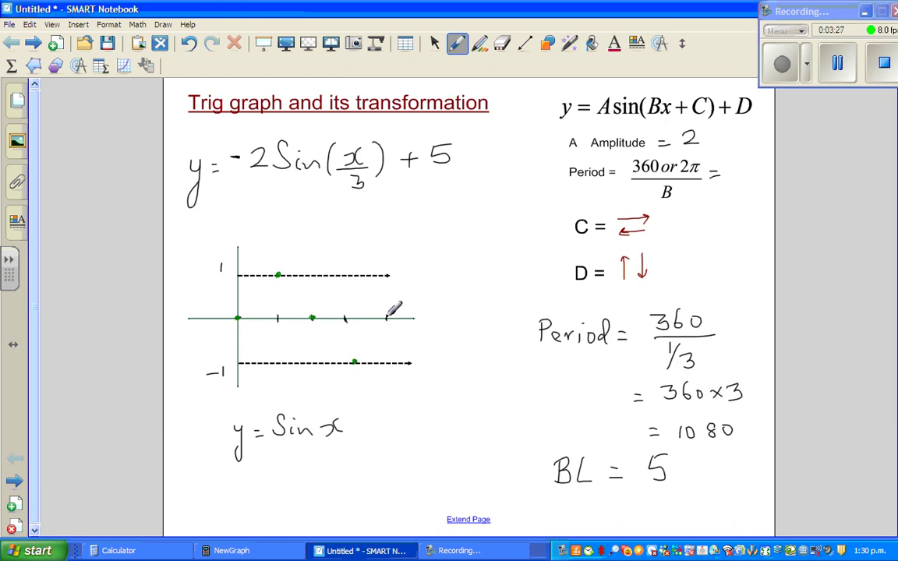
click(457, 43)
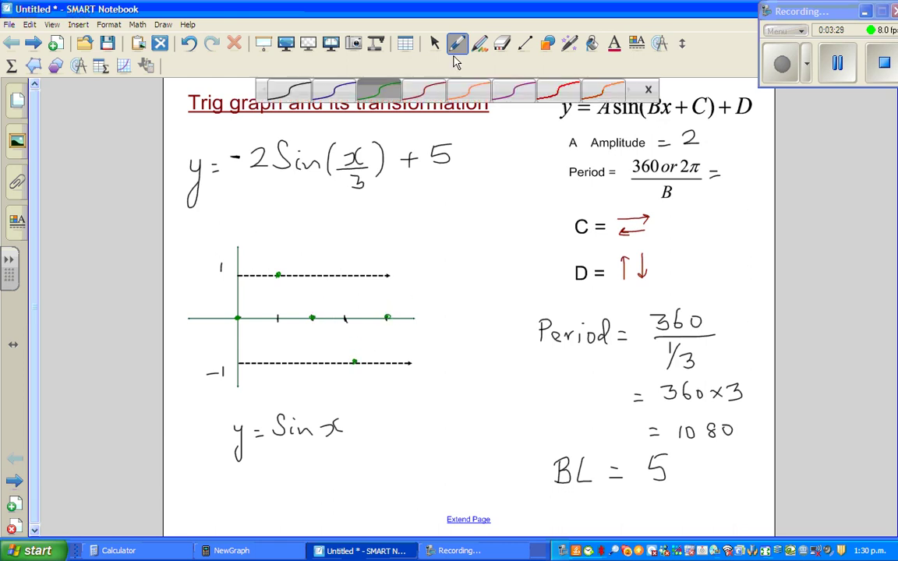
click(433, 97)
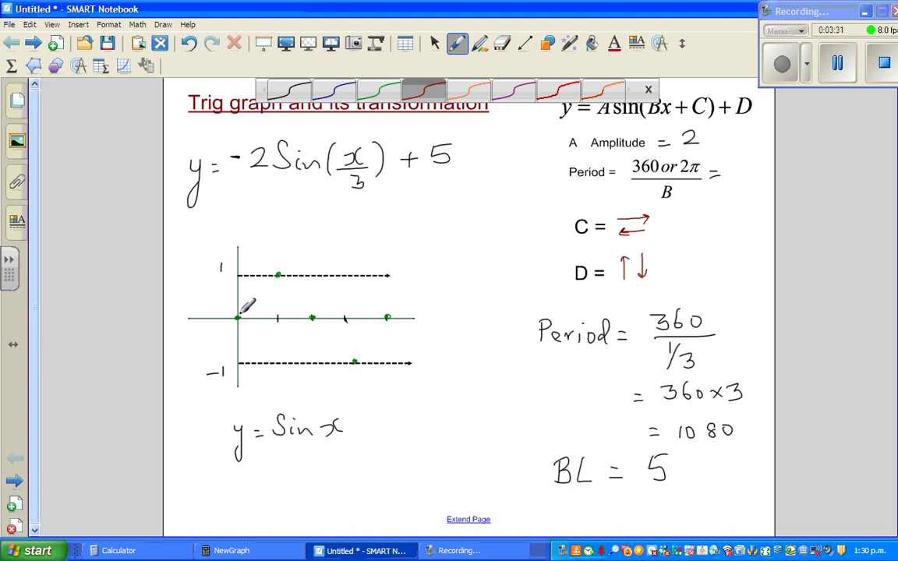
- Draw the red sine curve, link it to its label, and label BL and min
mouse_move(273, 274)
mouse_down()
mouse_move(293, 282)
mouse_move(319, 341)
mouse_move(343, 361)
mouse_move(359, 361)
mouse_move(388, 317)
mouse_up()
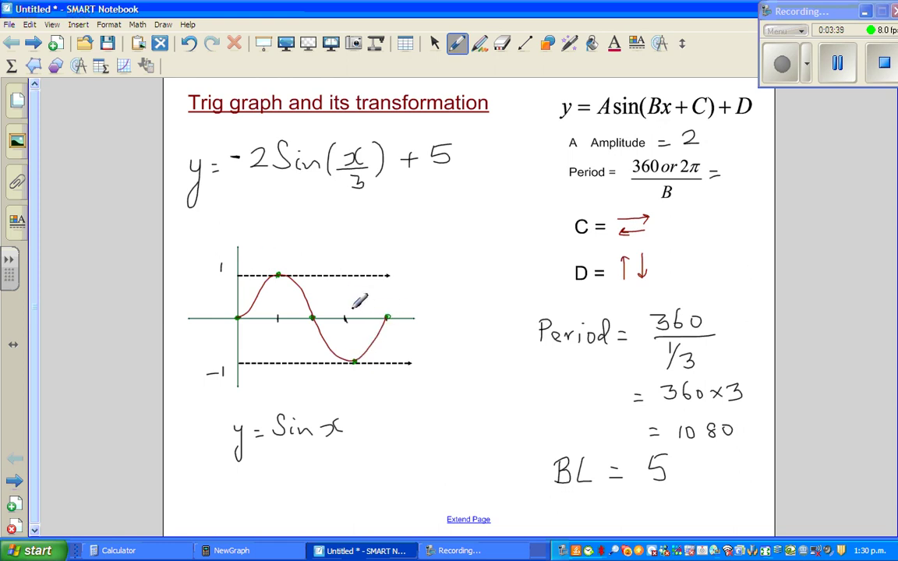
mouse_move(224, 411)
mouse_down()
mouse_move(220, 427)
mouse_move(267, 332)
mouse_move(272, 343)
mouse_up()
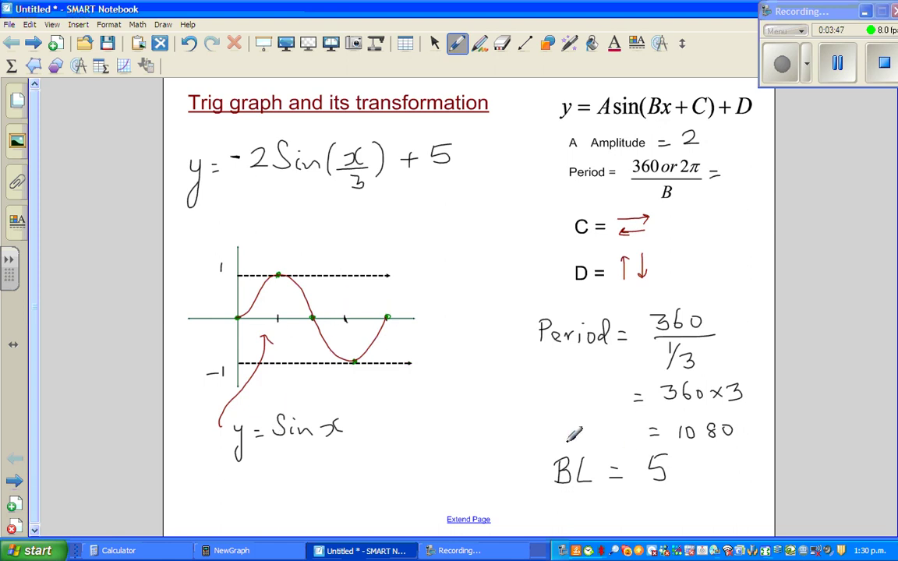
drag(427, 306, 457, 321)
drag(392, 265, 453, 269)
mouse_move(430, 373)
mouse_down()
mouse_move(441, 363)
mouse_move(488, 374)
mouse_up()
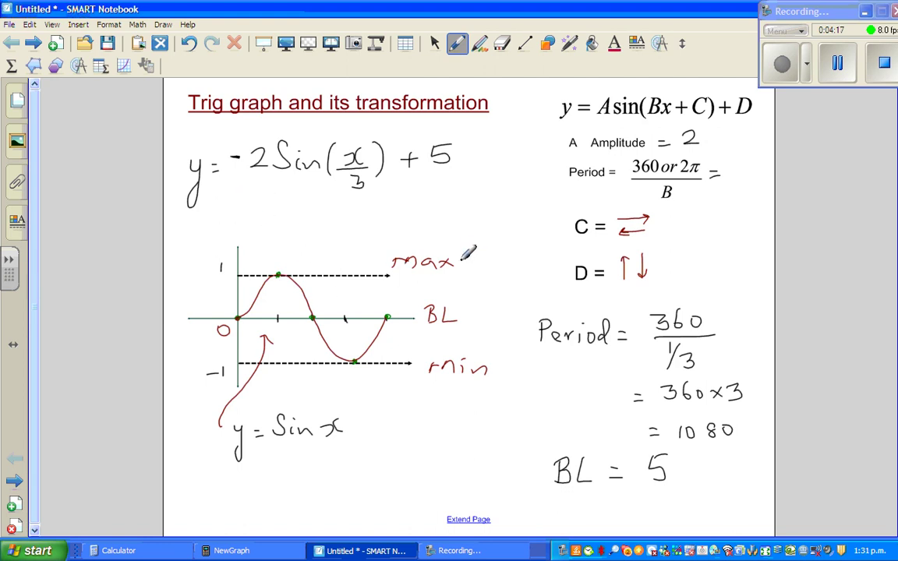
- Complete the labels 'max = BL+Amp' and '= BL-Amp' under min
drag(492, 256, 555, 266)
drag(419, 394, 427, 394)
mouse_move(420, 399)
mouse_down()
mouse_move(515, 391)
mouse_move(521, 411)
mouse_up()
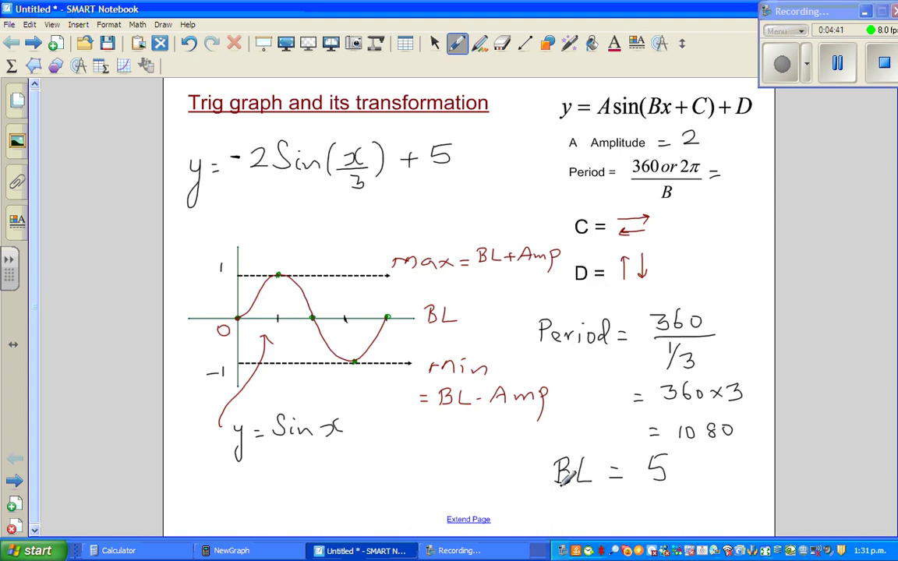
- Extend the page and write 'Amp = 2' and 'BL = 5' below the graph
click(467, 519)
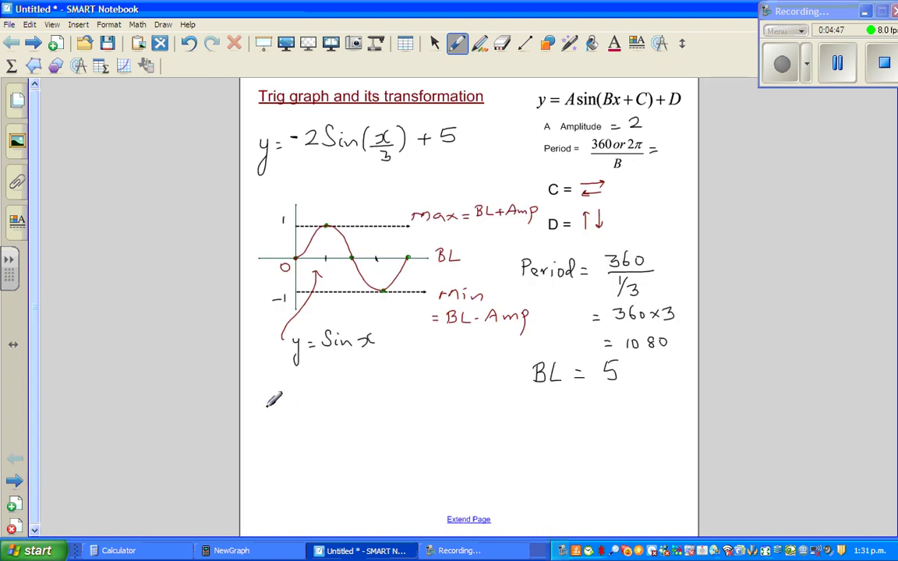
mouse_move(263, 411)
mouse_down()
mouse_move(281, 396)
mouse_move(338, 397)
mouse_up()
drag(327, 403, 369, 403)
drag(425, 382, 470, 385)
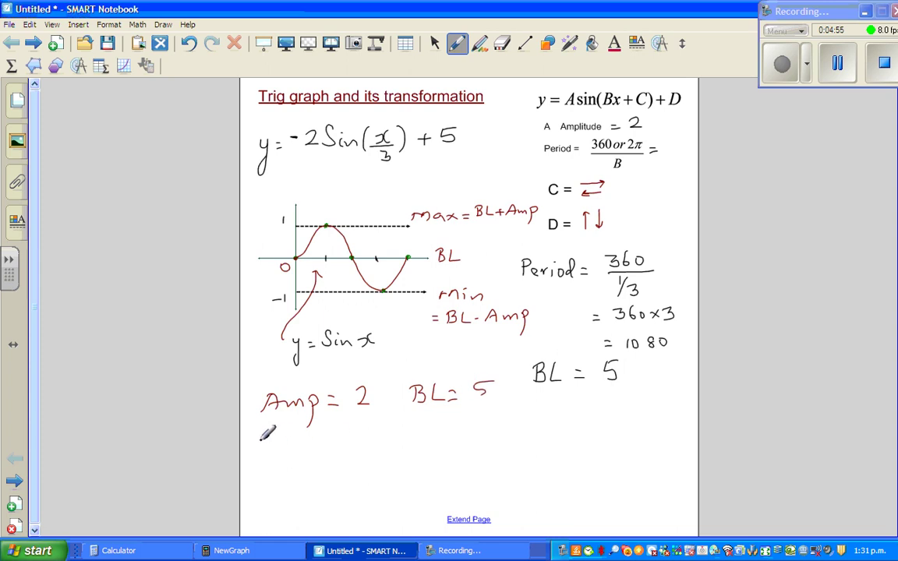
- Write 'max = 5 + 2 = 7' under Amp = 2
drag(268, 443, 334, 444)
mouse_move(334, 435)
mouse_down()
mouse_move(323, 445)
mouse_move(362, 435)
mouse_up()
drag(353, 442, 362, 442)
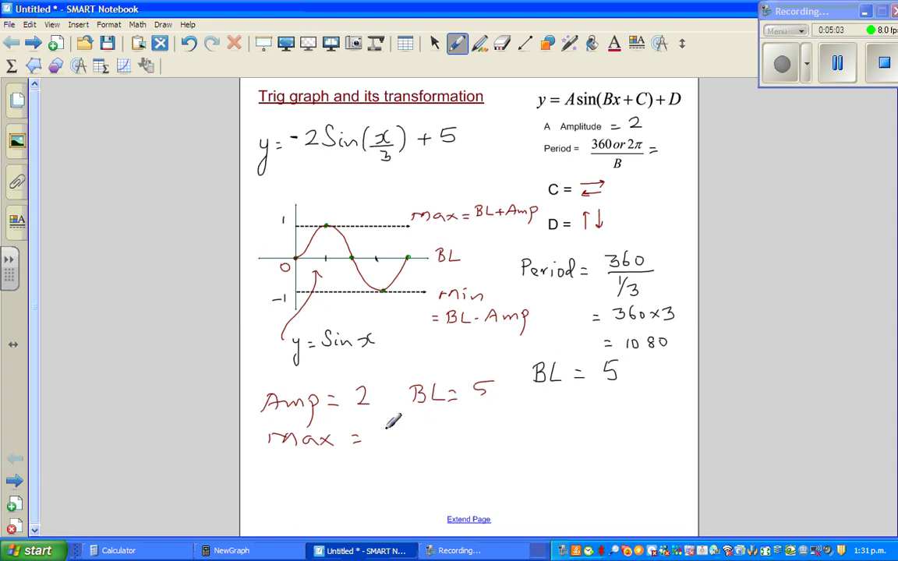
drag(384, 422, 380, 437)
drag(385, 422, 423, 430)
mouse_move(414, 421)
mouse_down()
mouse_move(415, 437)
mouse_move(480, 425)
mouse_up()
drag(466, 433, 492, 438)
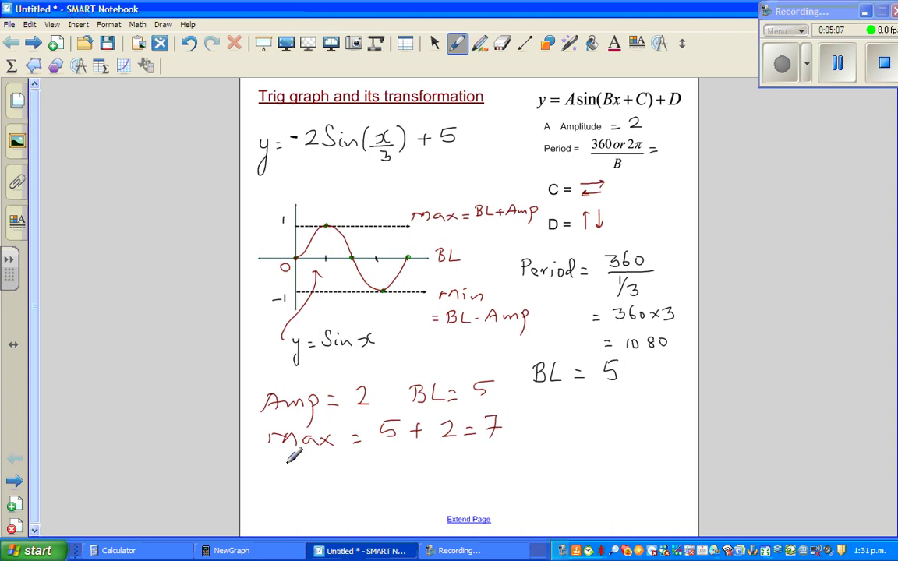
- Write 'min = 5 - 2 = 3' under the max line
drag(280, 466, 388, 466)
drag(377, 473, 402, 472)
mouse_move(405, 458)
mouse_down()
mouse_move(467, 468)
mouse_move(483, 457)
mouse_up()
drag(472, 464, 494, 467)
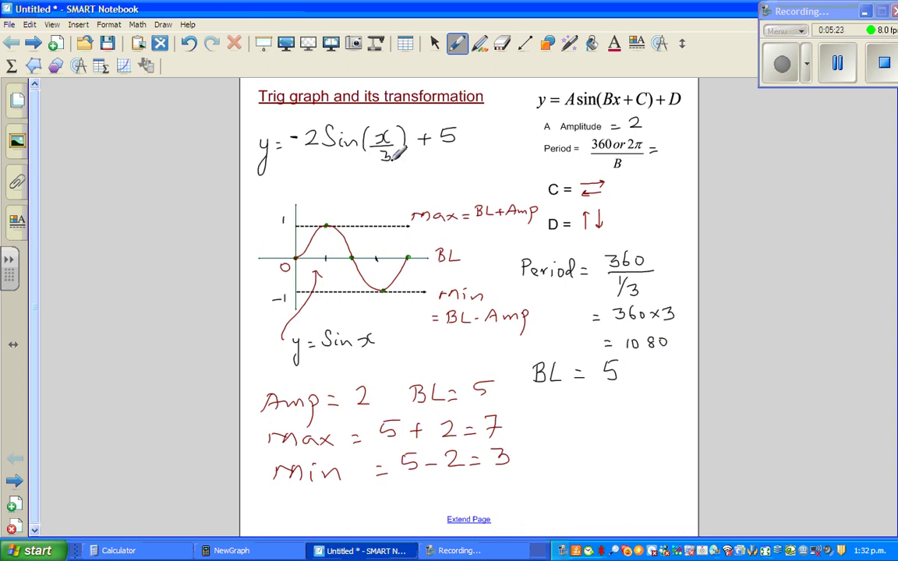
- Erase the old sine curve and min formula, then draw red ticks on the x-axis
click(503, 45)
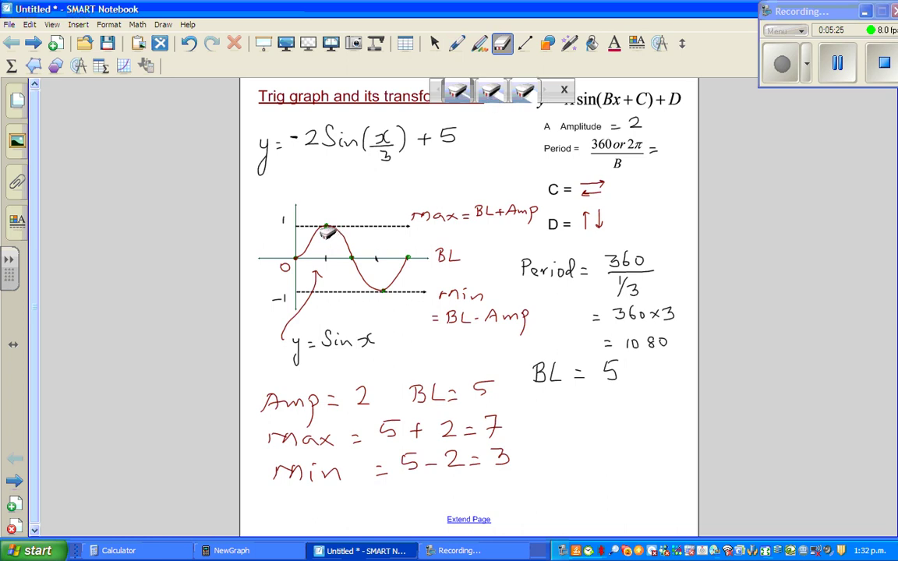
mouse_move(327, 242)
mouse_down()
mouse_move(303, 273)
mouse_move(372, 269)
mouse_move(398, 278)
mouse_move(321, 307)
mouse_move(311, 320)
mouse_move(324, 344)
mouse_move(280, 364)
mouse_move(301, 266)
mouse_move(279, 302)
mouse_up()
mouse_move(296, 206)
mouse_down()
mouse_move(366, 285)
mouse_move(468, 316)
mouse_move(499, 312)
mouse_move(459, 291)
mouse_move(513, 207)
mouse_move(465, 207)
mouse_move(532, 214)
mouse_move(453, 259)
mouse_move(403, 214)
mouse_move(380, 257)
mouse_move(332, 234)
mouse_move(341, 246)
mouse_move(335, 234)
mouse_move(304, 334)
mouse_move(343, 342)
mouse_move(361, 341)
mouse_move(305, 331)
mouse_move(363, 240)
mouse_move(289, 225)
mouse_move(366, 329)
mouse_move(437, 315)
mouse_move(503, 330)
mouse_move(363, 311)
mouse_move(337, 333)
mouse_move(365, 341)
mouse_move(375, 222)
mouse_up()
click(457, 43)
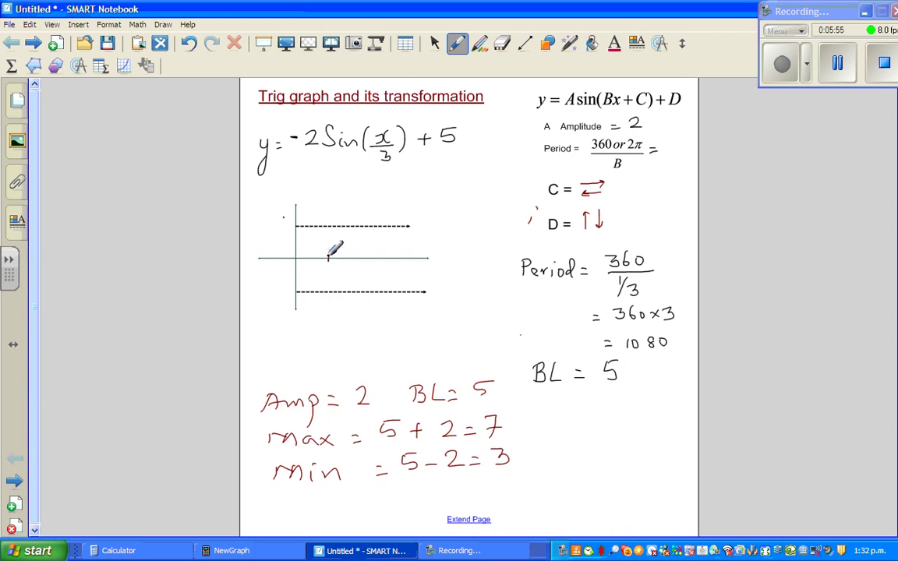
drag(328, 255, 329, 262)
- Write 1080, 540, 270 and 810 under their x-axis ticks
drag(457, 269, 461, 276)
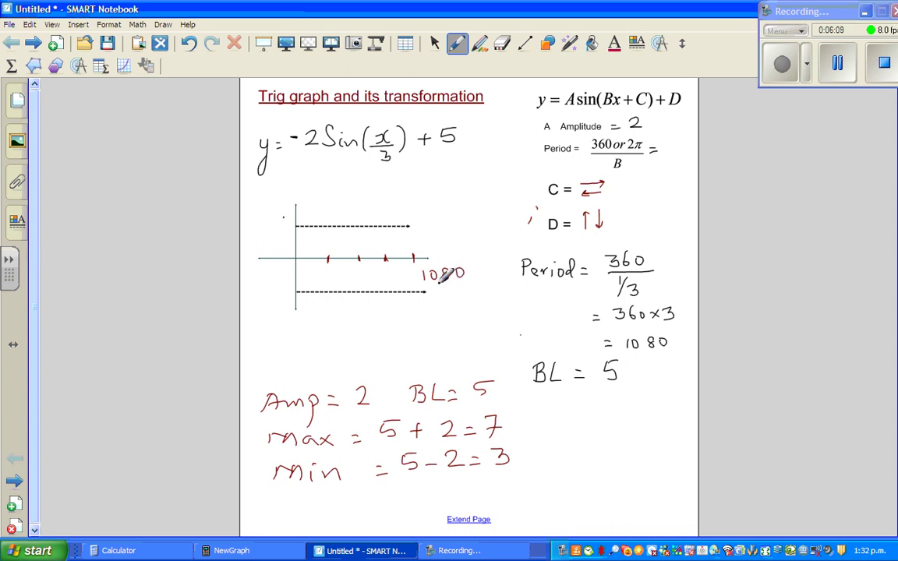
mouse_move(349, 270)
mouse_down()
mouse_move(359, 278)
mouse_move(375, 271)
mouse_up()
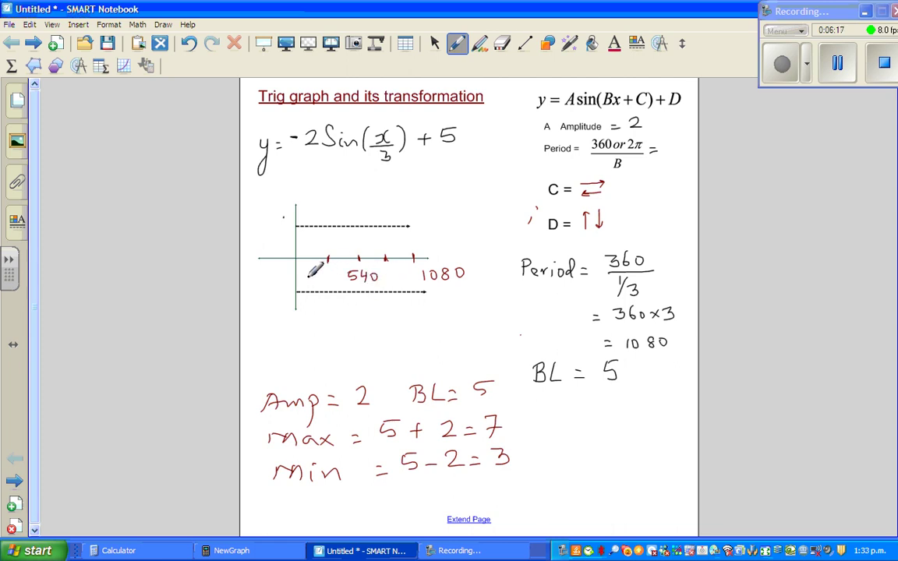
mouse_move(310, 273)
mouse_down()
mouse_move(319, 284)
mouse_move(332, 275)
mouse_up()
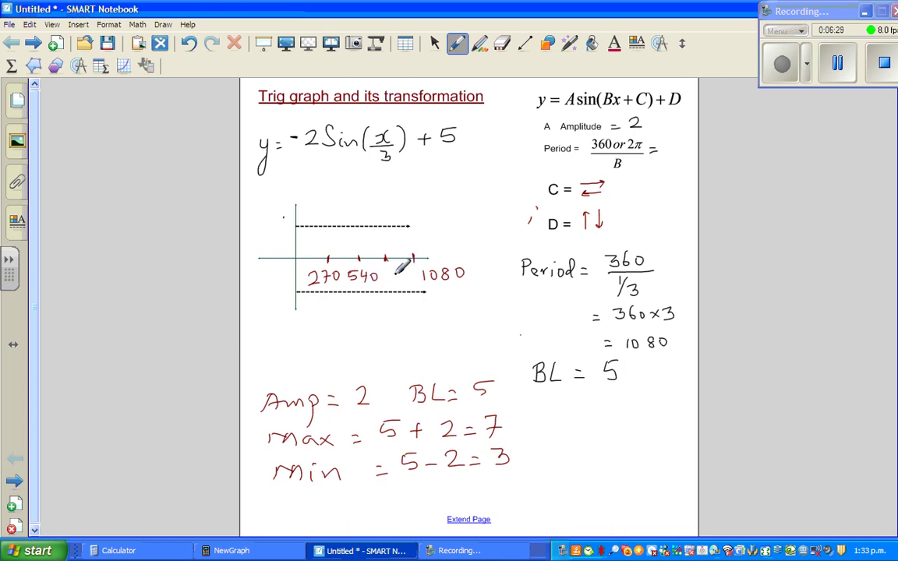
mouse_move(404, 267)
mouse_down()
mouse_move(403, 281)
mouse_move(411, 269)
mouse_up()
- Verify 270+270 = 540 and Ans+270 = 810 on NewGraph, then return to Notebook
click(250, 552)
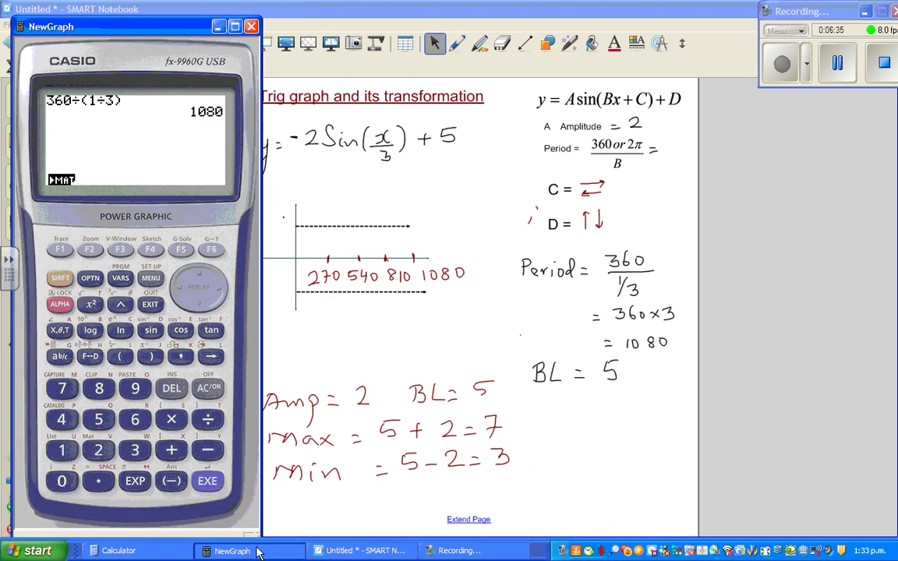
click(61, 481)
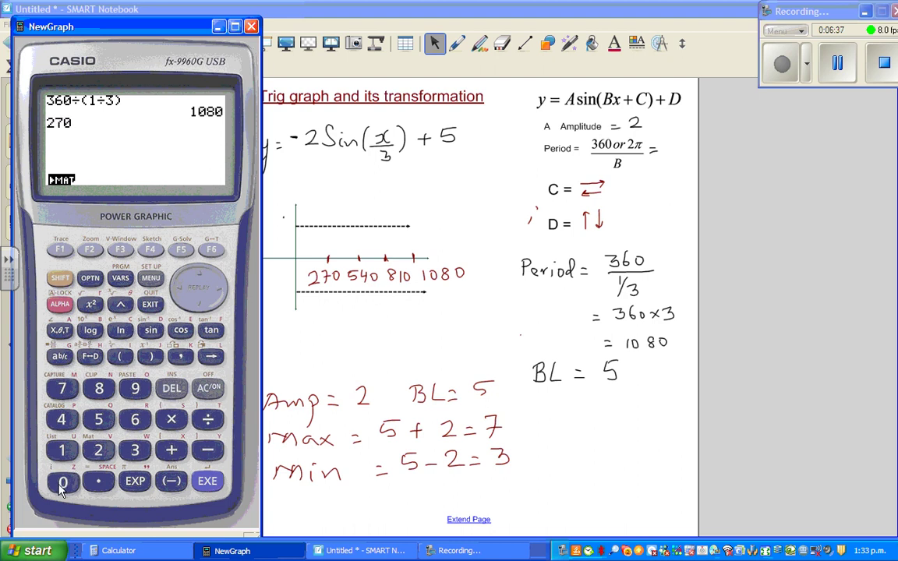
click(172, 450)
click(98, 450)
click(62, 388)
click(62, 481)
click(205, 482)
click(174, 442)
text(270)
key(Return)
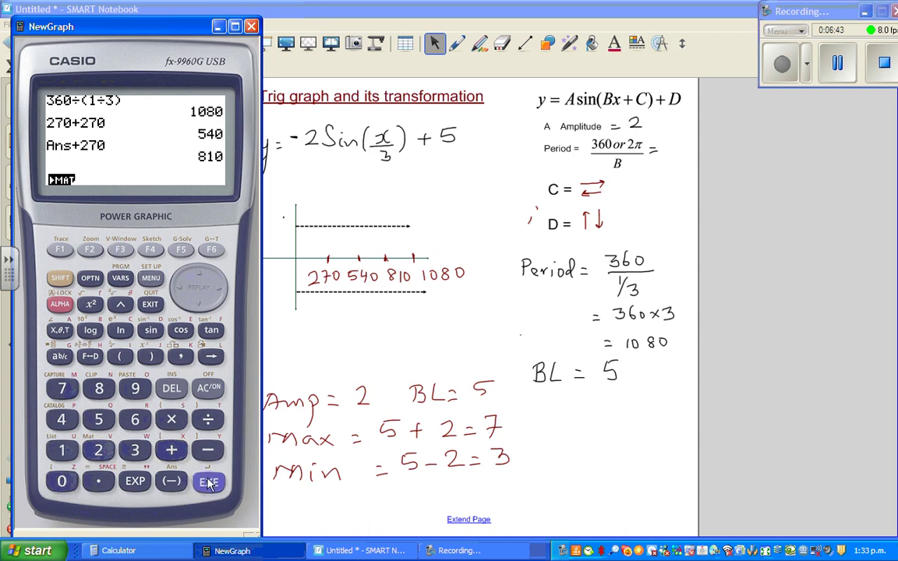
click(596, 469)
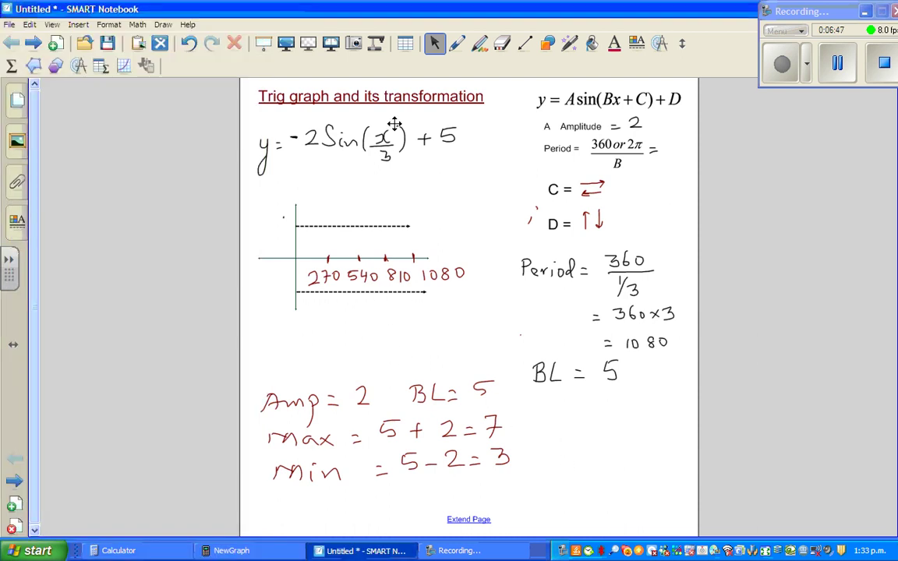
- Cut the horizontal axis and its tick marks, leaving the 270–1080 labels between the dashed lines
click(457, 43)
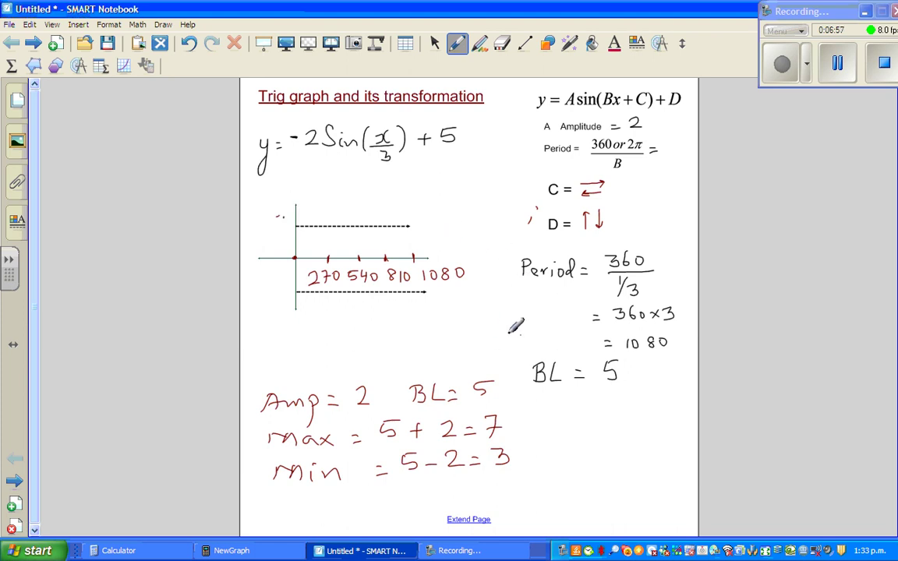
click(434, 43)
click(348, 259)
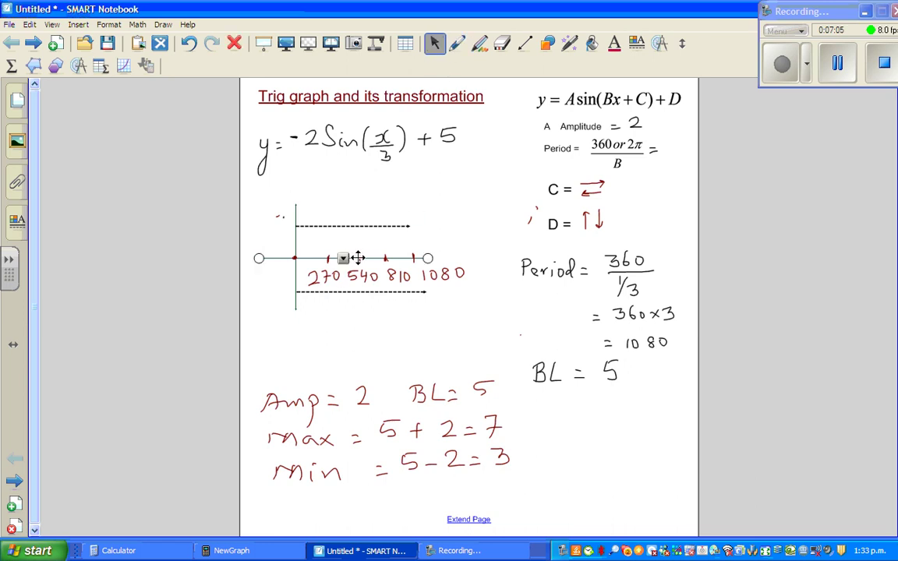
drag(256, 243, 419, 260)
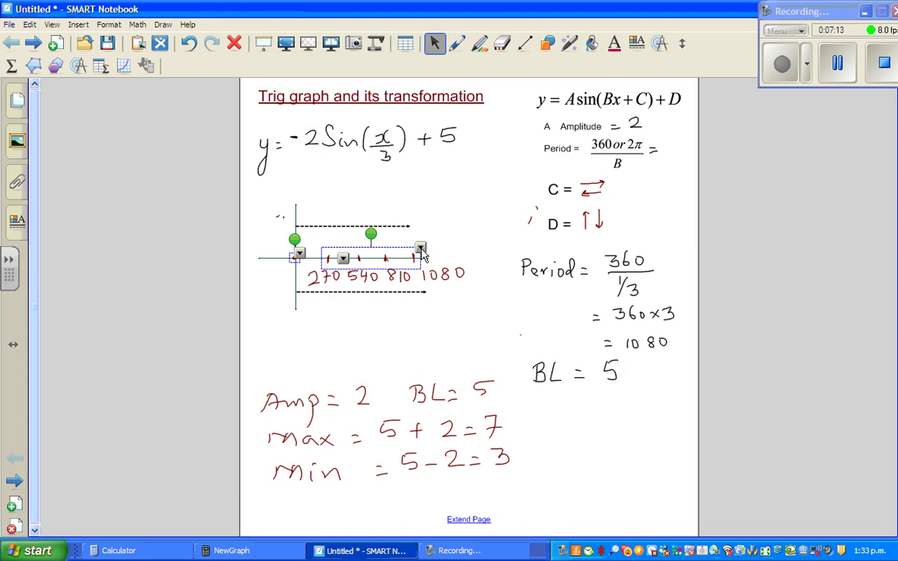
click(420, 249)
click(433, 285)
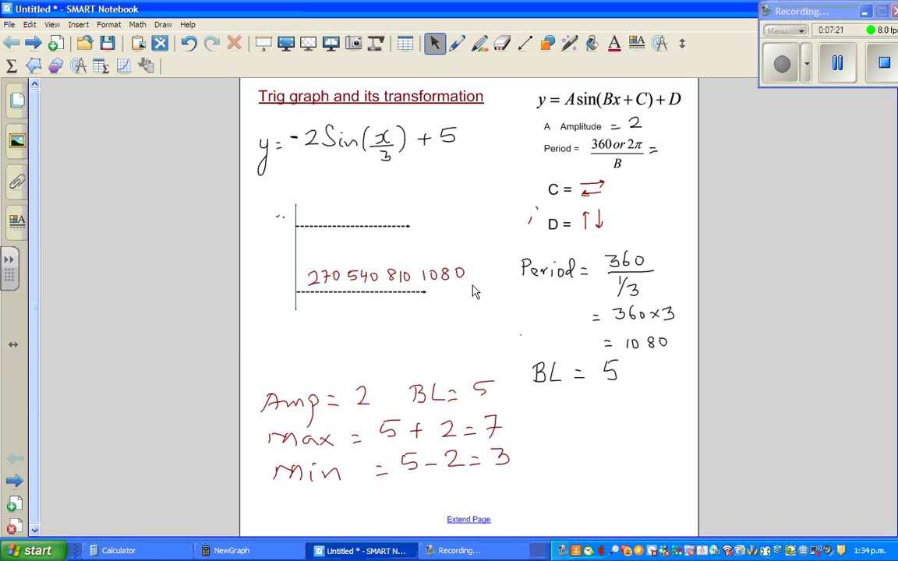
- Erase the 270, 540, 810, 1080 labels and the stray marks between the dashed lines
click(501, 43)
mouse_move(351, 277)
mouse_down()
mouse_move(395, 284)
mouse_move(460, 274)
mouse_up()
mouse_move(335, 227)
mouse_down()
mouse_move(305, 291)
mouse_move(453, 275)
mouse_move(301, 295)
mouse_move(450, 273)
mouse_up()
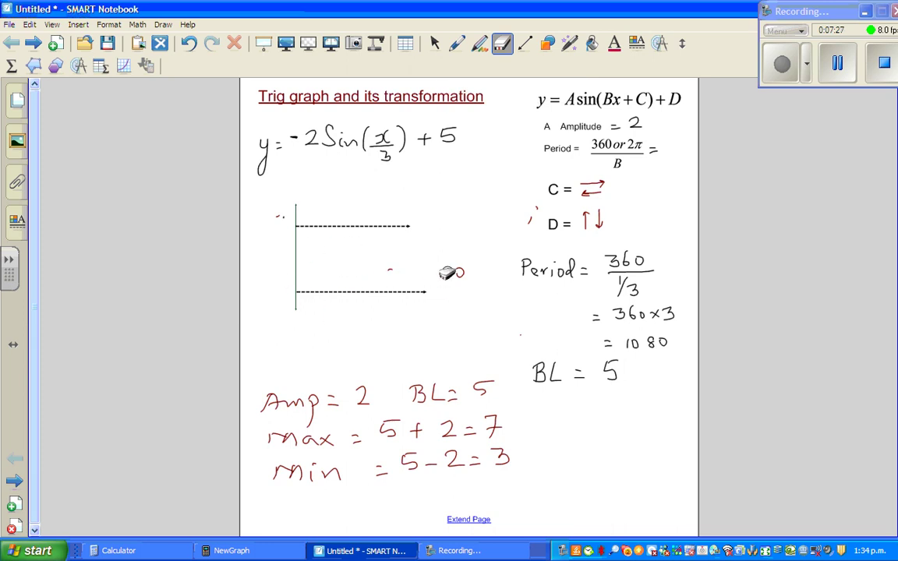
- Lengthen the vertical axis at both its top and bottom ends
click(434, 43)
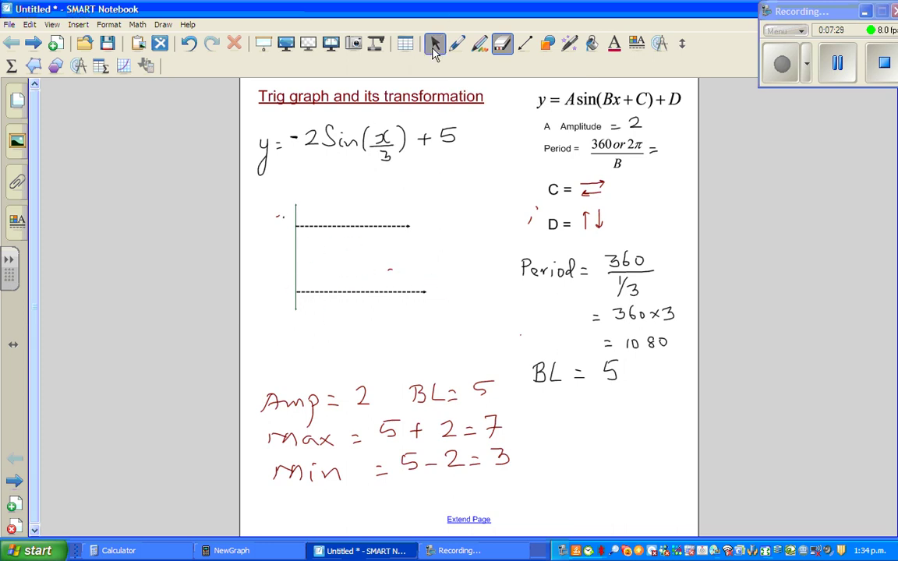
click(294, 207)
drag(295, 200, 296, 172)
drag(296, 309, 296, 352)
- Clear the remaining stray dots and draw a solid thin horizontal axis across the vertical axis
click(525, 44)
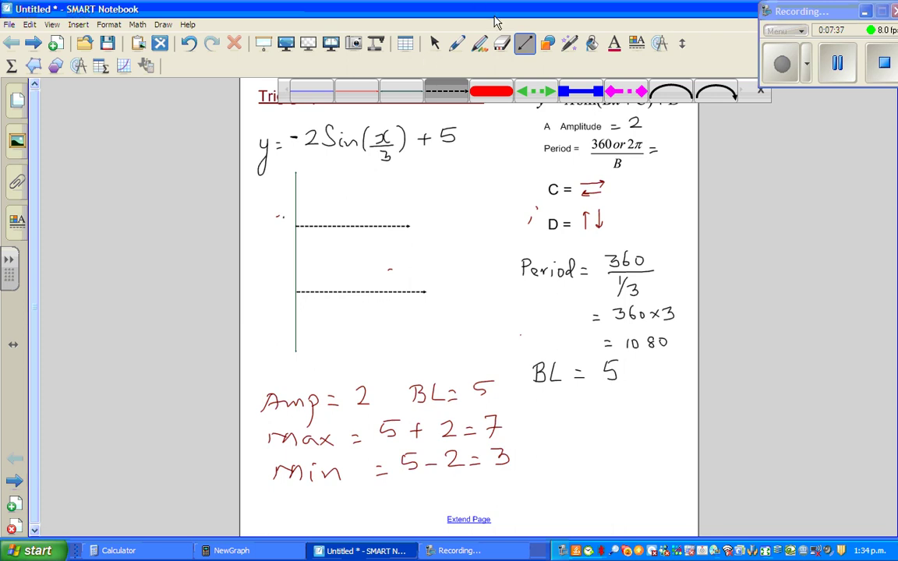
click(501, 44)
drag(391, 271, 372, 264)
drag(277, 218, 284, 209)
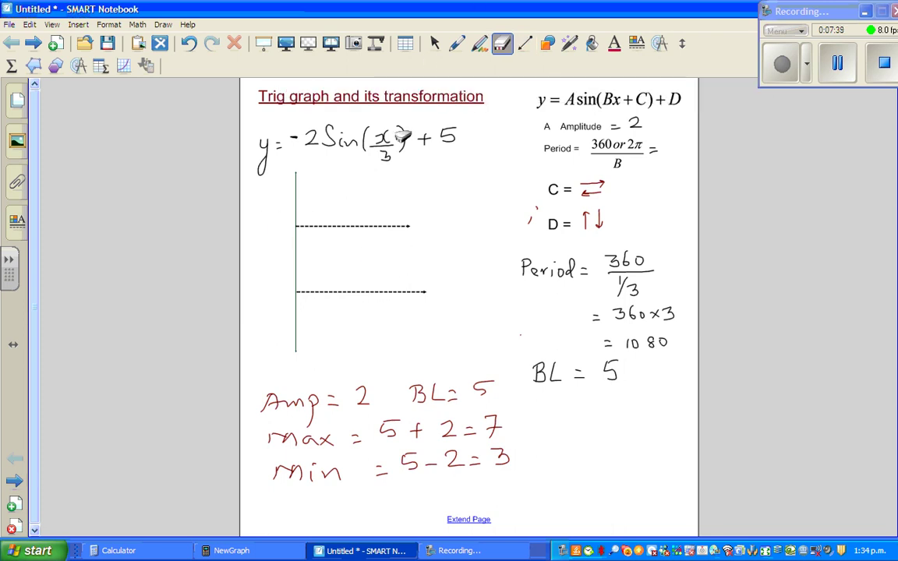
click(457, 44)
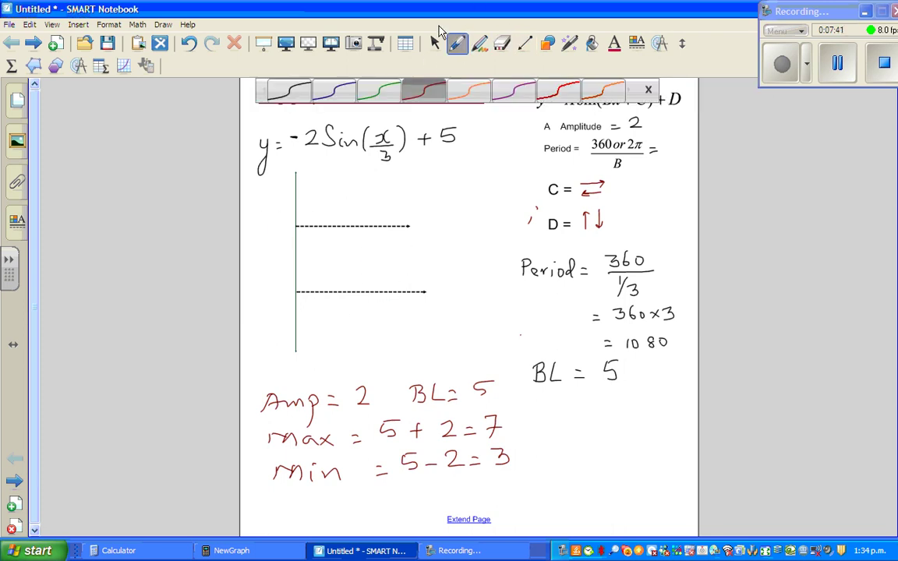
click(524, 44)
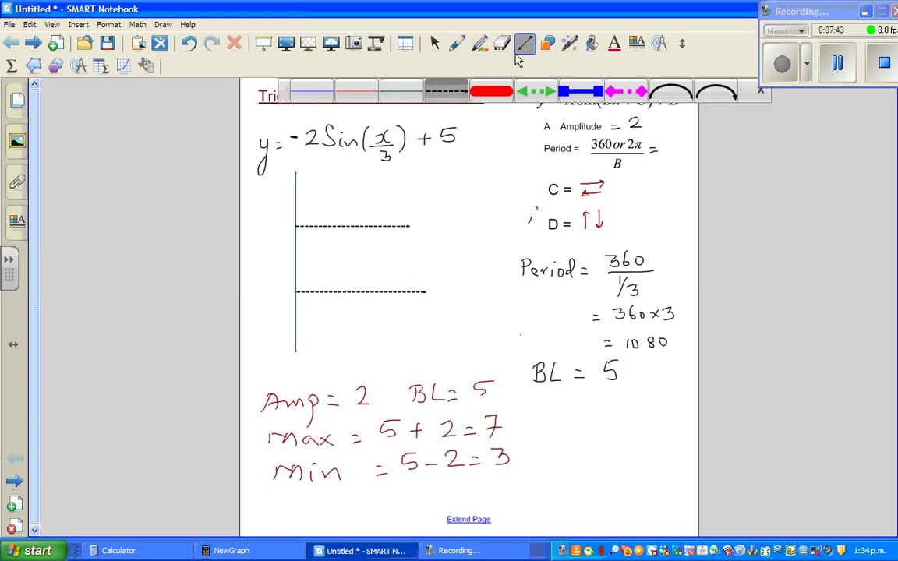
click(400, 93)
mouse_move(261, 342)
mouse_down()
mouse_move(437, 333)
mouse_move(474, 340)
mouse_up()
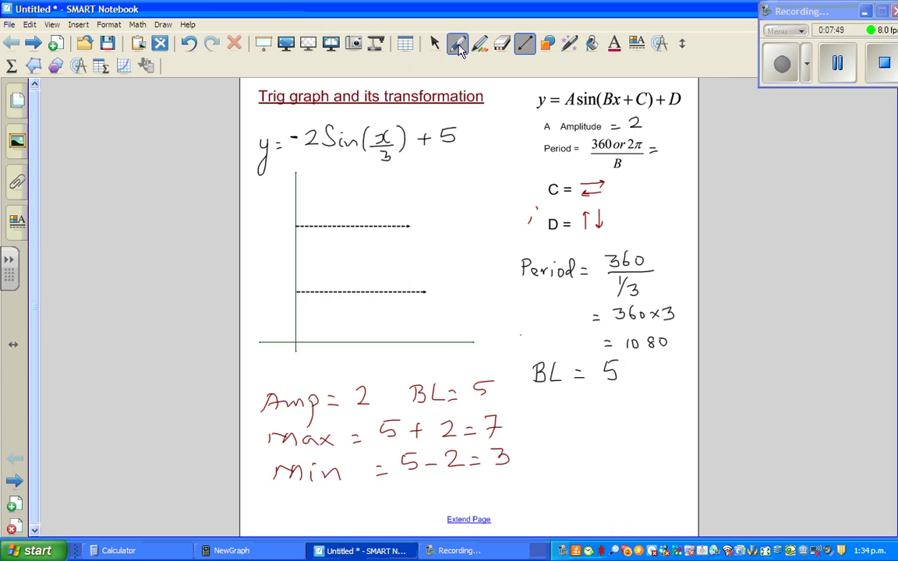
- Move the new horizontal line up between the dashed lines to serve as the baseline
click(457, 43)
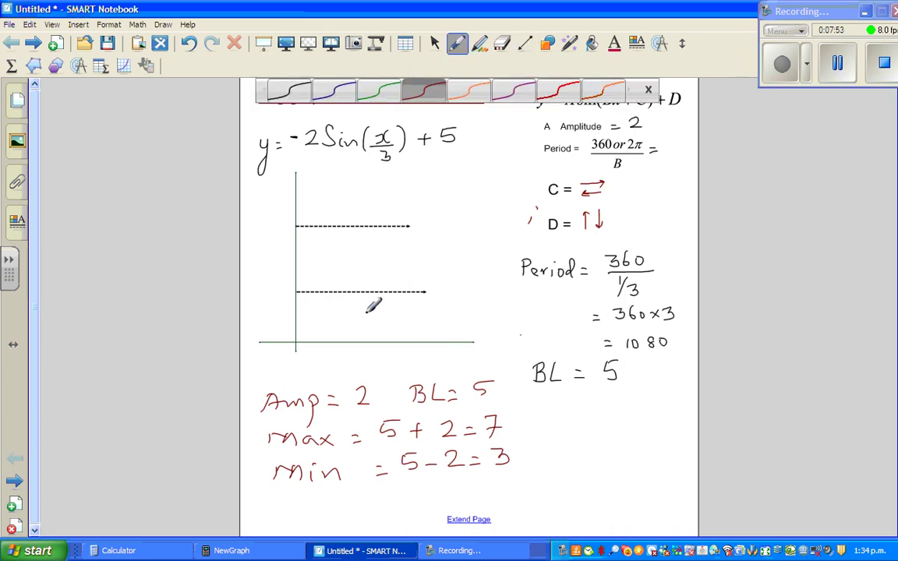
click(435, 44)
click(360, 343)
drag(361, 340, 361, 258)
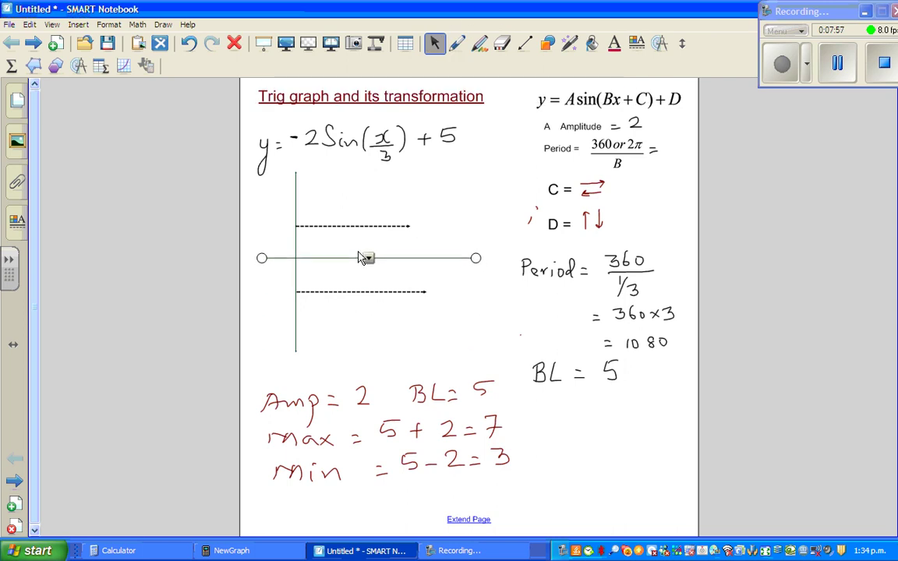
click(423, 319)
- Dot the baseline's y-axis crossing and handwrite BL, max and min beside the three lines
click(459, 45)
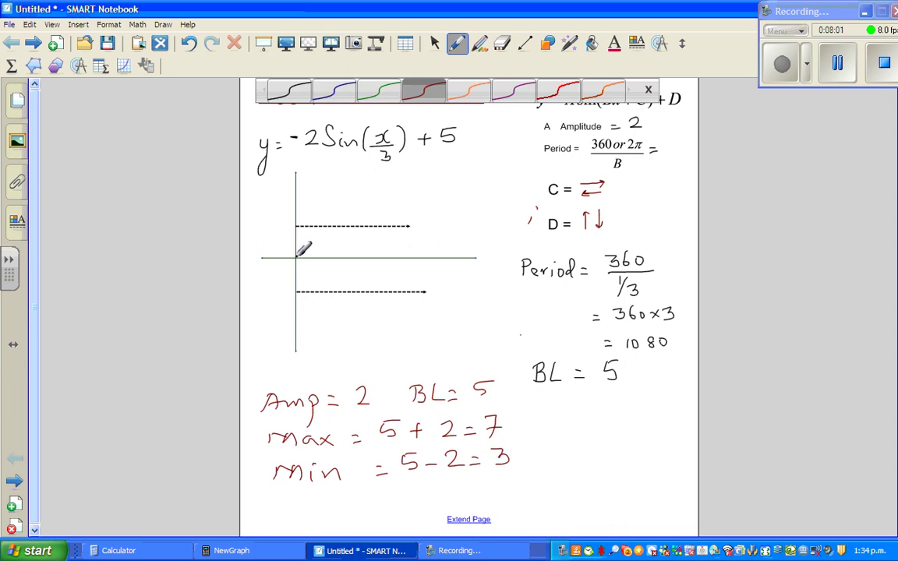
click(295, 258)
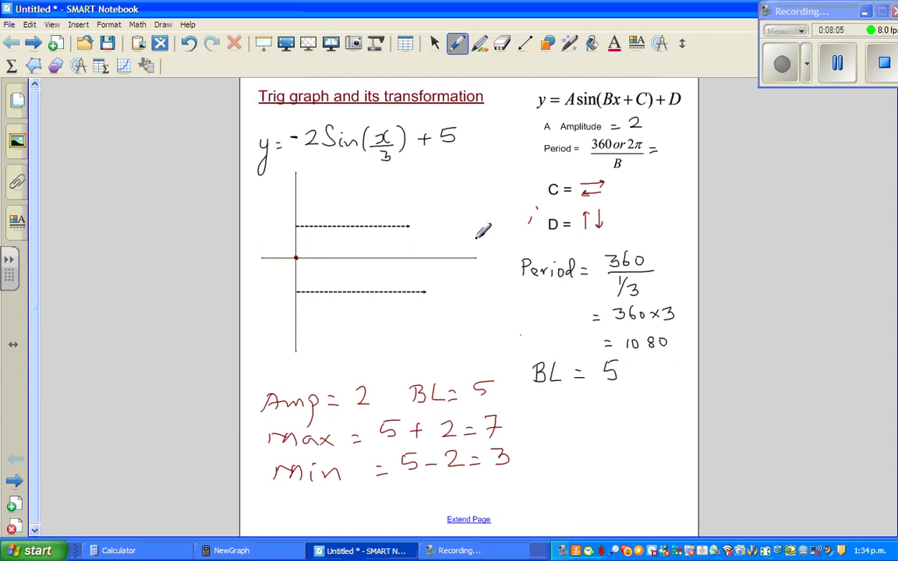
mouse_move(474, 233)
mouse_down()
mouse_move(475, 250)
mouse_move(505, 249)
mouse_up()
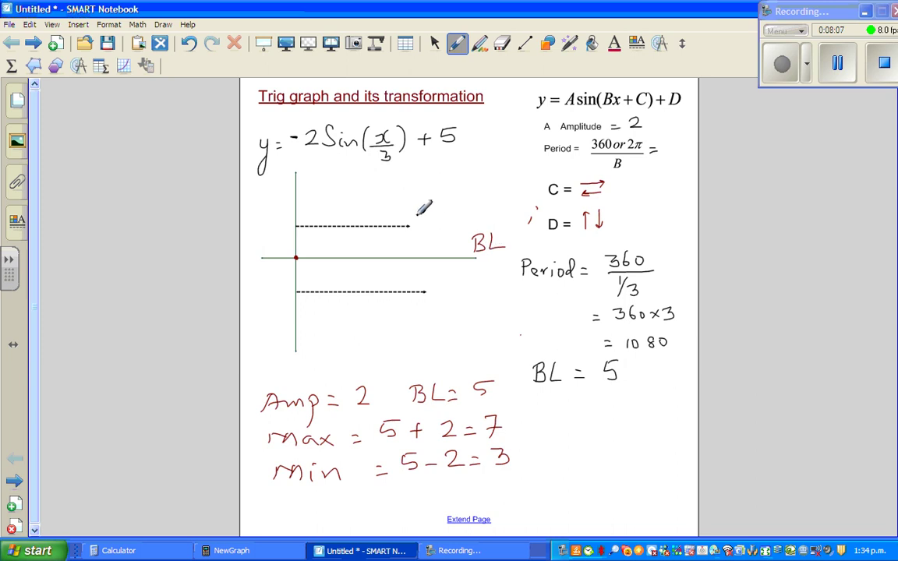
drag(416, 214, 477, 212)
drag(477, 202, 468, 212)
mouse_move(452, 304)
mouse_down()
mouse_move(463, 294)
mouse_move(514, 304)
mouse_up()
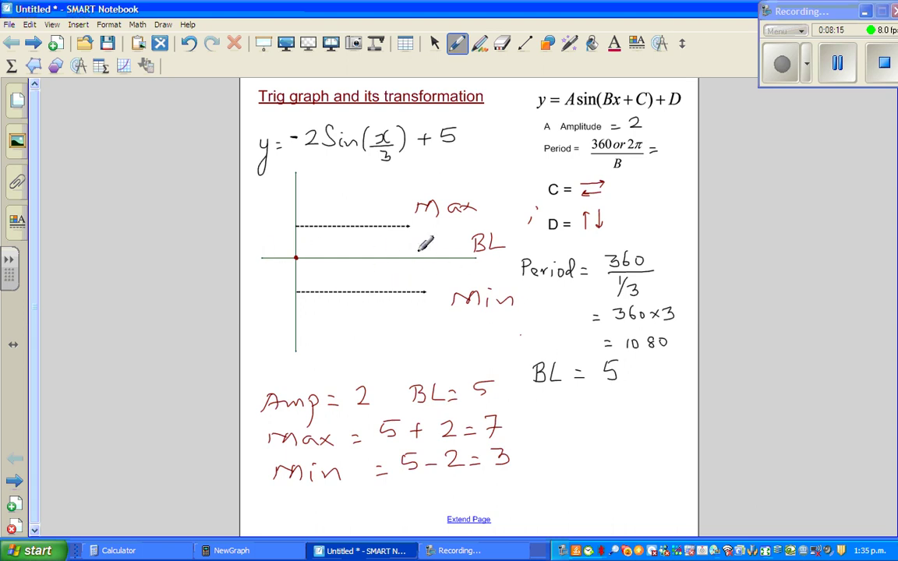
click(525, 43)
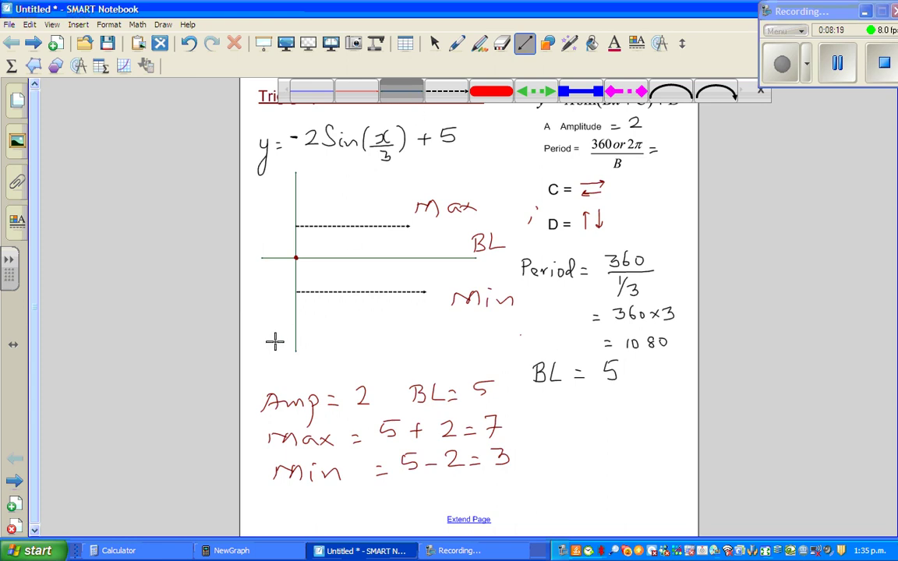
- Draw a new x-axis below the graph and label the axes y and x
drag(263, 344, 500, 346)
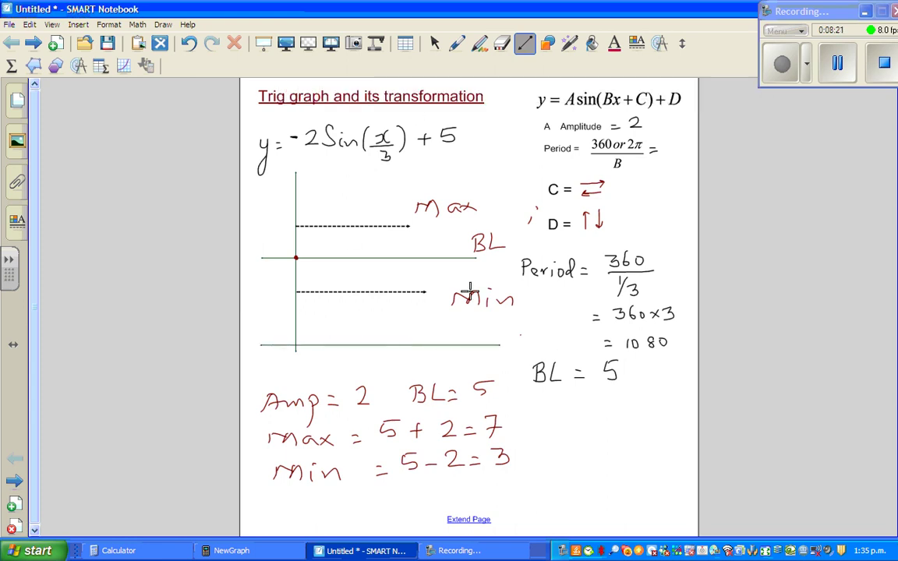
click(460, 47)
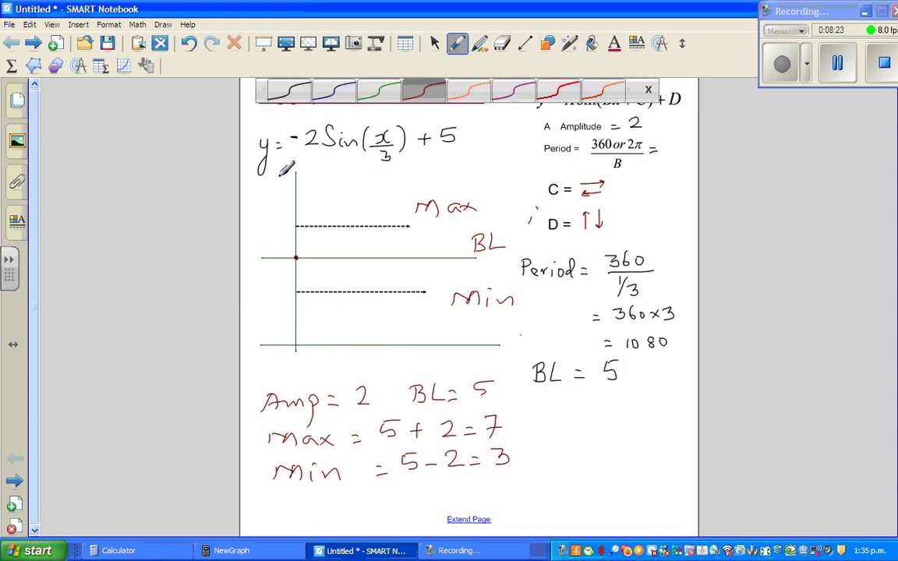
drag(281, 174, 284, 190)
drag(512, 336, 527, 343)
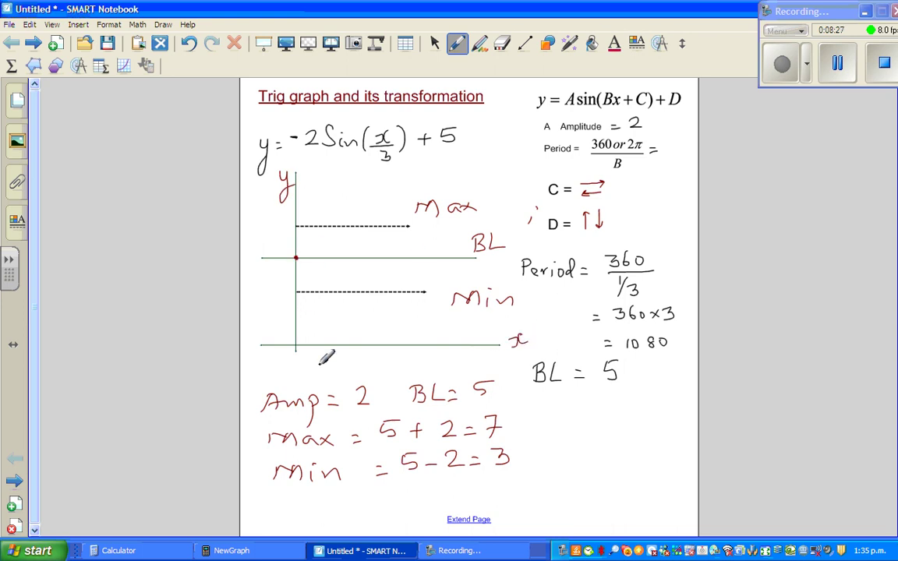
- Write 0 at the origin and 3, 5, 7 beside the min, baseline and max lines
mouse_move(281, 357)
mouse_down()
mouse_move(272, 366)
mouse_move(281, 358)
mouse_up()
mouse_move(279, 290)
mouse_down()
mouse_move(290, 291)
mouse_move(278, 306)
mouse_up()
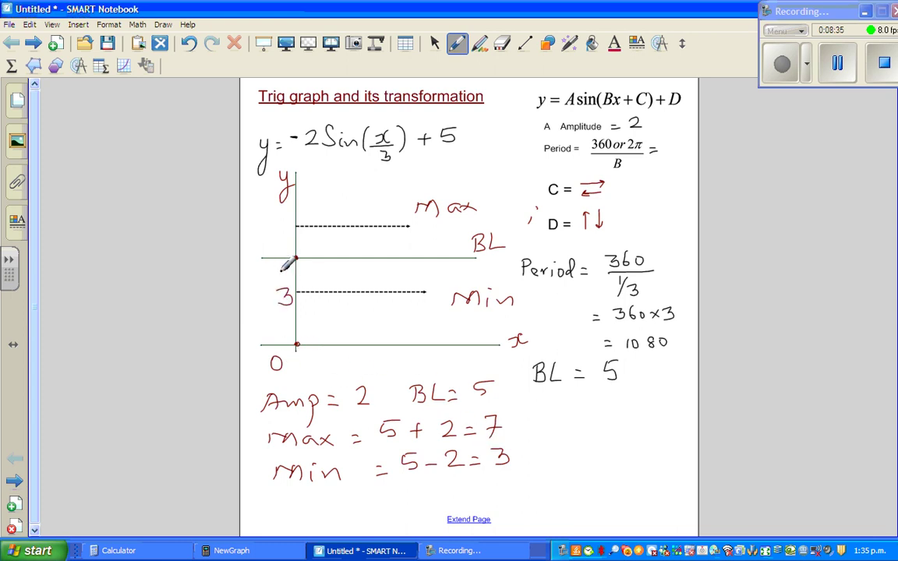
mouse_move(277, 264)
mouse_down()
mouse_move(275, 272)
mouse_move(286, 264)
mouse_up()
drag(276, 221, 282, 234)
click(435, 44)
- Trim the baseline so it starts at the y-axis and erase its stray tick marks
click(263, 258)
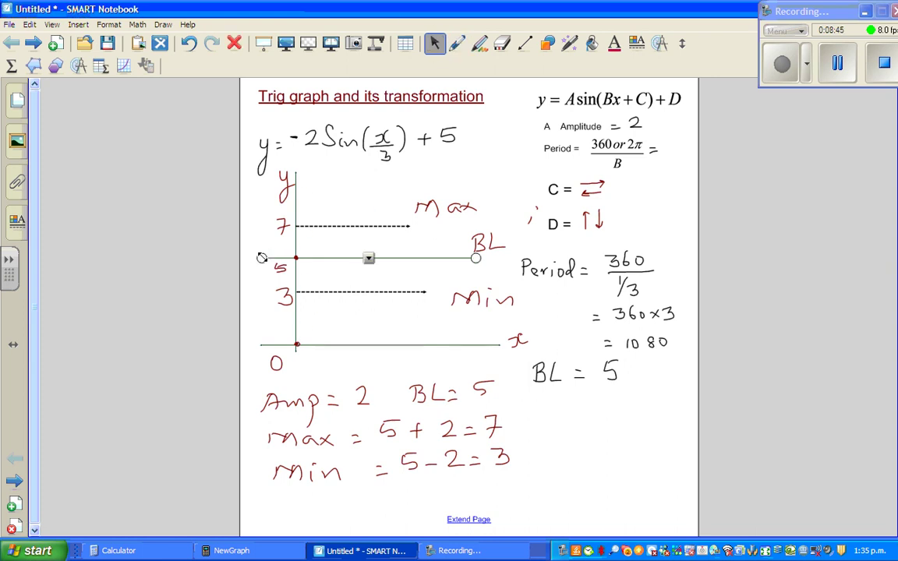
drag(259, 263, 296, 260)
drag(476, 258, 446, 258)
click(657, 406)
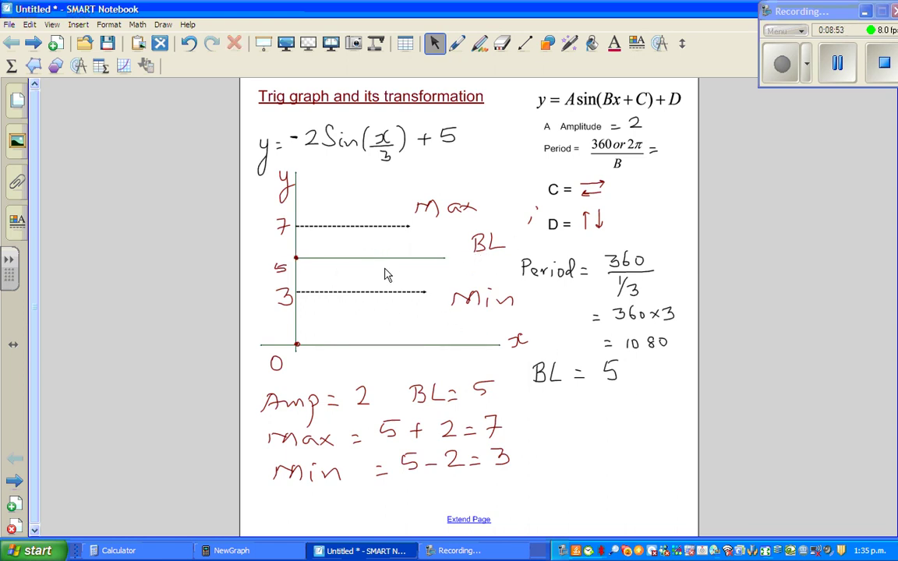
click(457, 44)
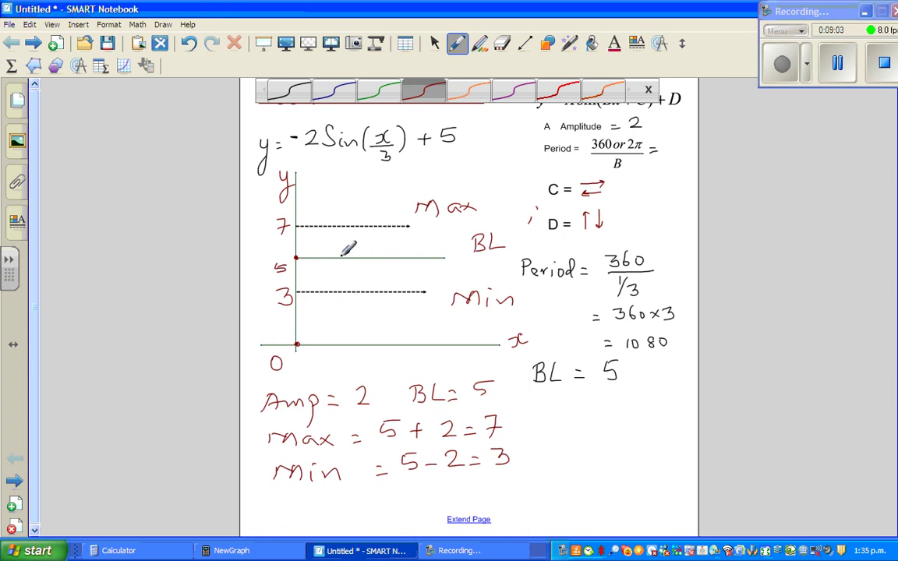
mouse_move(338, 254)
mouse_down()
mouse_move(339, 262)
mouse_move(407, 262)
mouse_up()
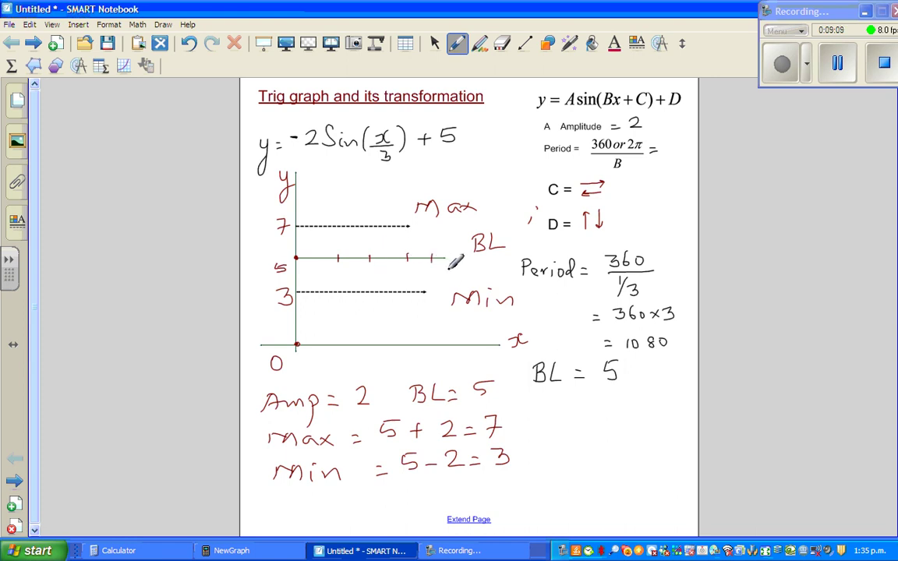
click(501, 43)
drag(416, 257, 312, 258)
- Stretch the max, min and baseline lines so each reaches its label
click(435, 45)
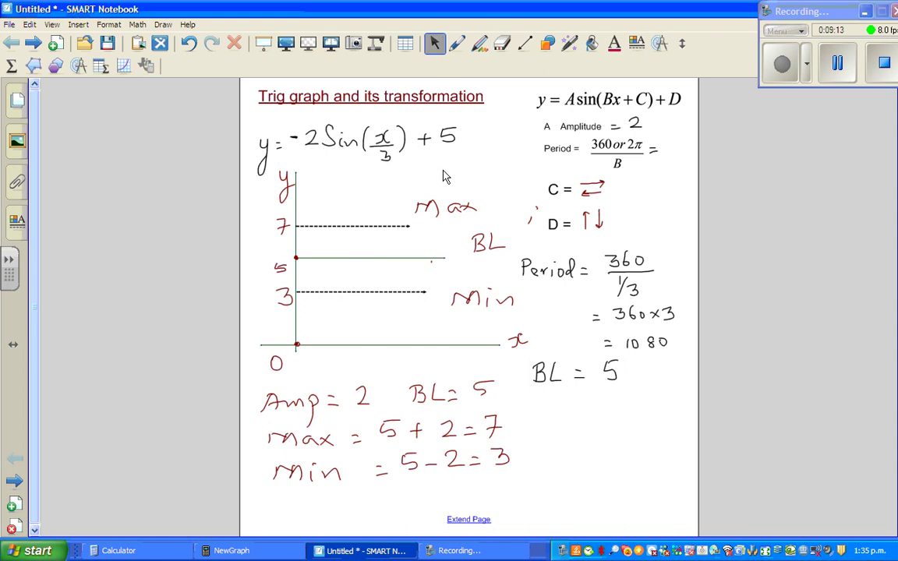
click(401, 226)
drag(410, 226, 472, 226)
click(424, 291)
drag(424, 292, 478, 292)
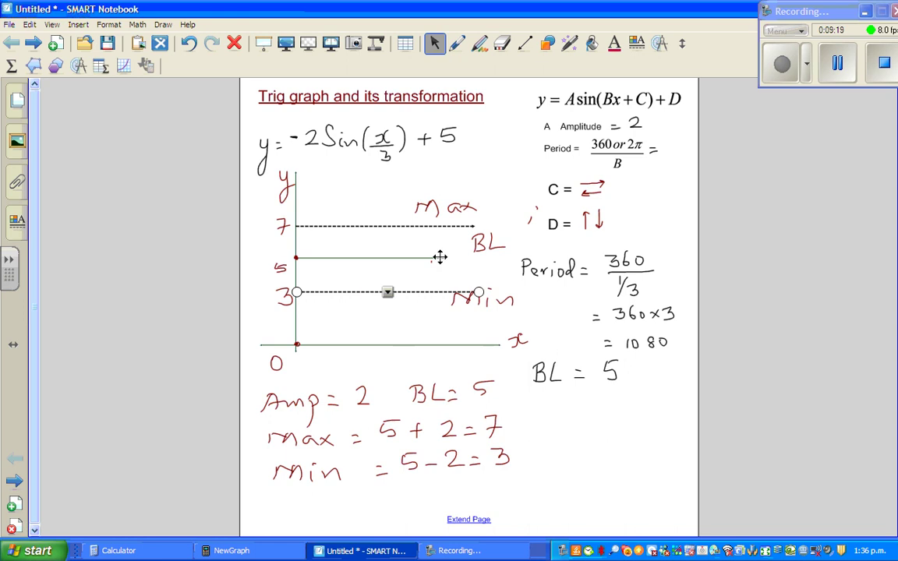
click(436, 257)
drag(433, 257, 481, 257)
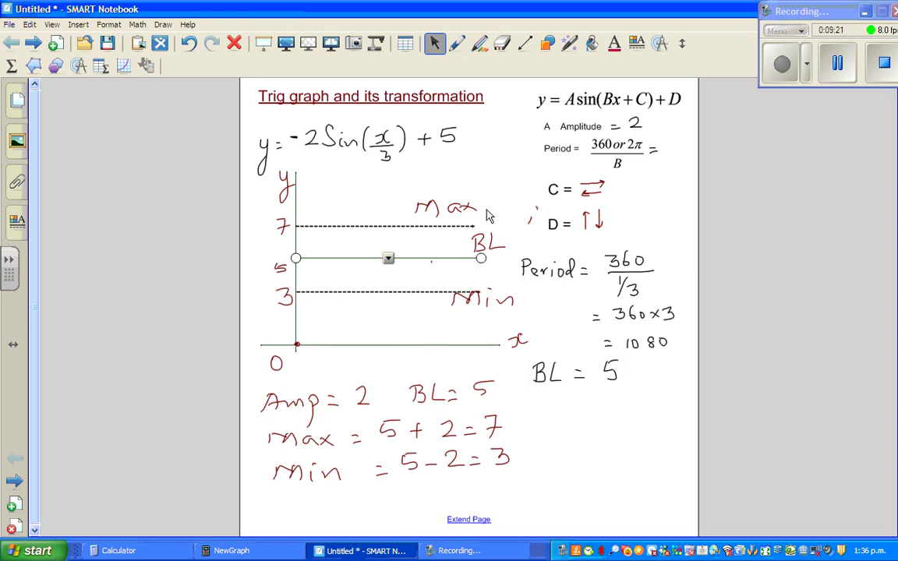
- Draw tick marks along the baseline with the pen
click(457, 44)
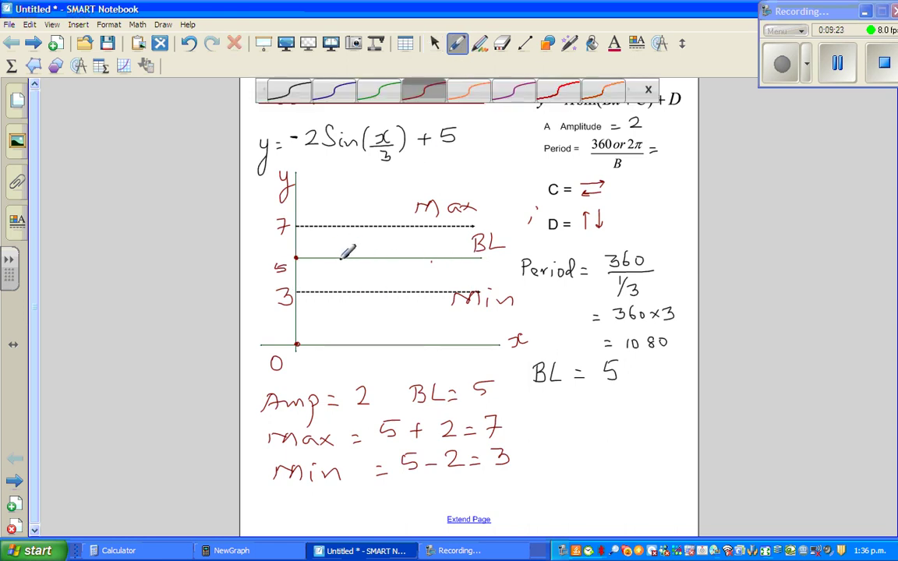
drag(338, 254, 371, 260)
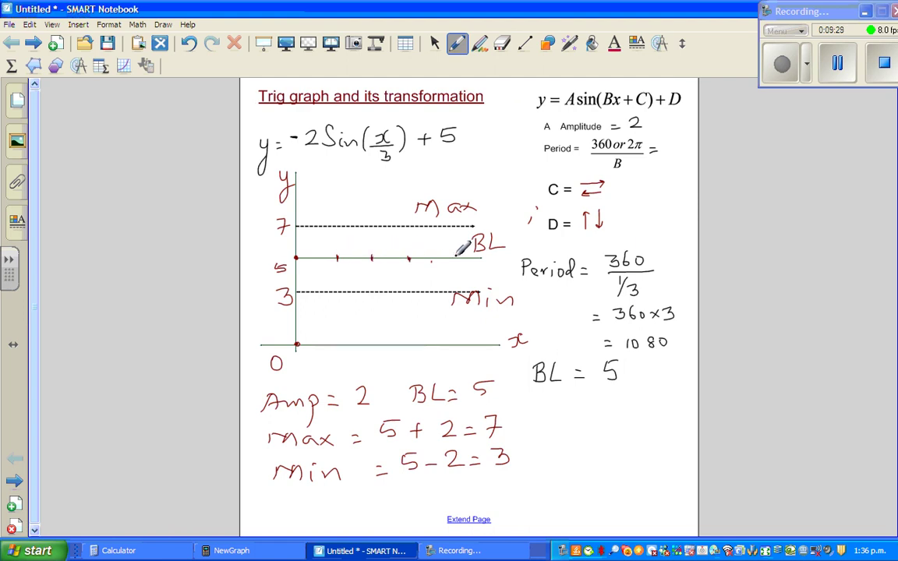
mouse_move(455, 254)
mouse_down()
mouse_move(452, 281)
mouse_move(479, 274)
mouse_up()
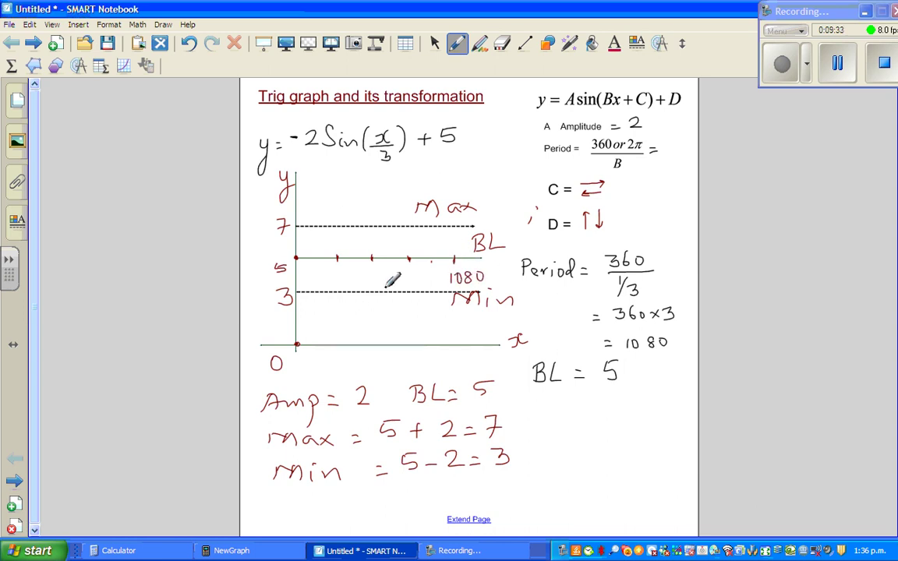
- Label the baseline ticks 270, 540 and 810, then switch the pen to purple ink
mouse_move(371, 268)
mouse_down()
mouse_move(364, 277)
mouse_move(388, 270)
mouse_up()
mouse_move(320, 270)
mouse_down()
mouse_move(330, 279)
mouse_move(341, 271)
mouse_up()
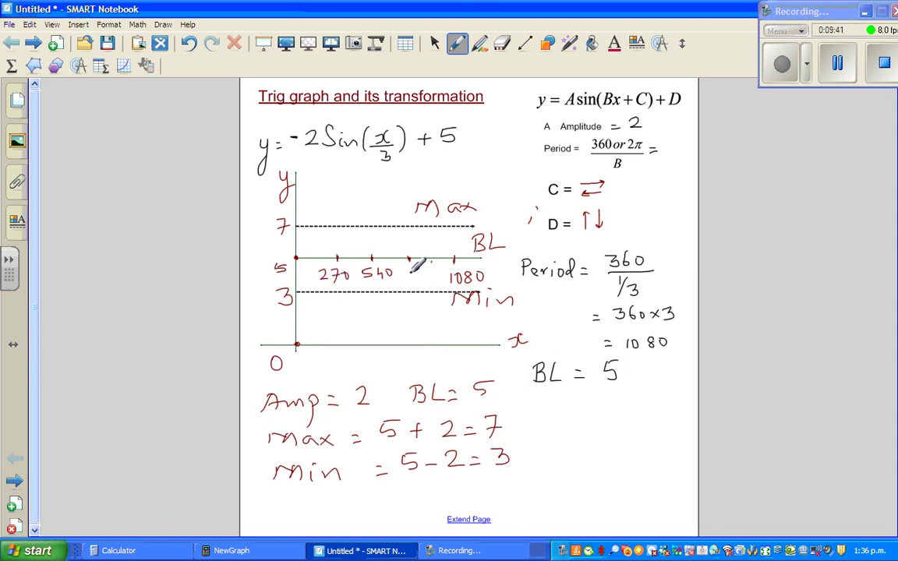
mouse_move(414, 269)
mouse_down()
mouse_move(419, 282)
mouse_move(426, 273)
mouse_up()
click(456, 43)
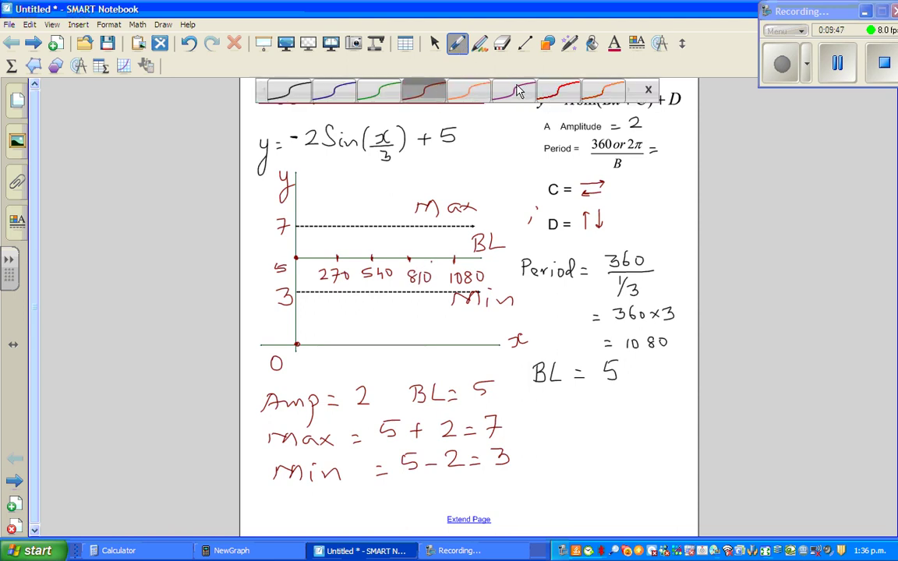
click(585, 88)
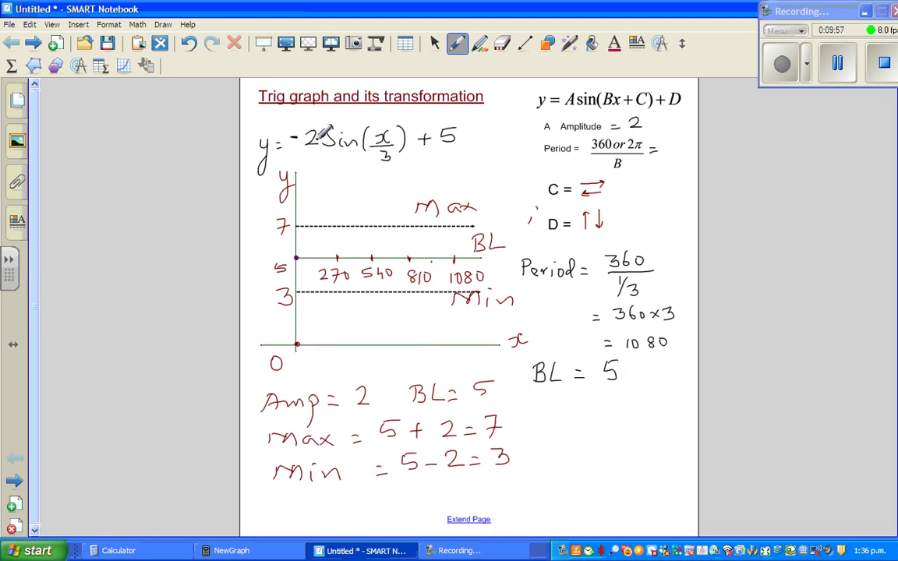
- Dot 3 at 270, 5 at 540, 7 at 810, 5 at 1080, then sketch the purple curve through them
click(341, 291)
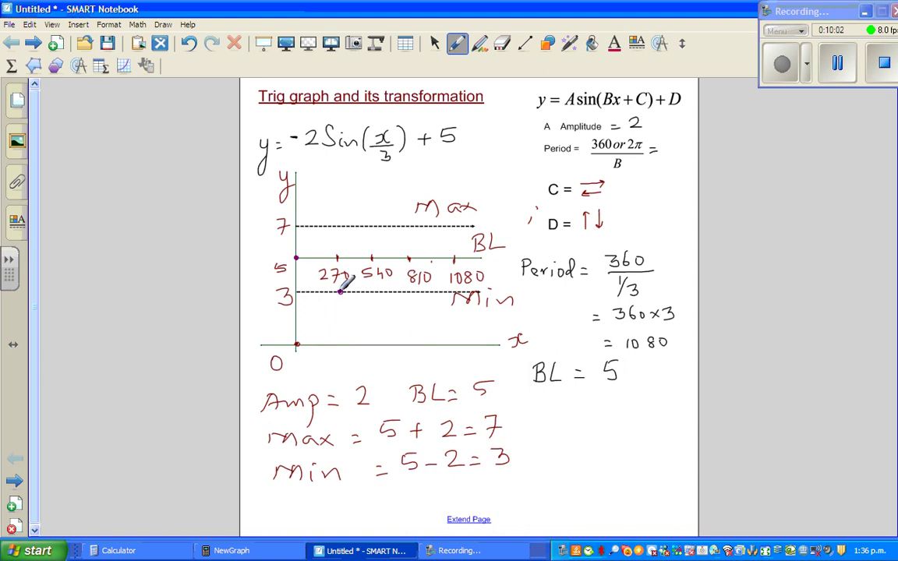
click(373, 258)
click(408, 227)
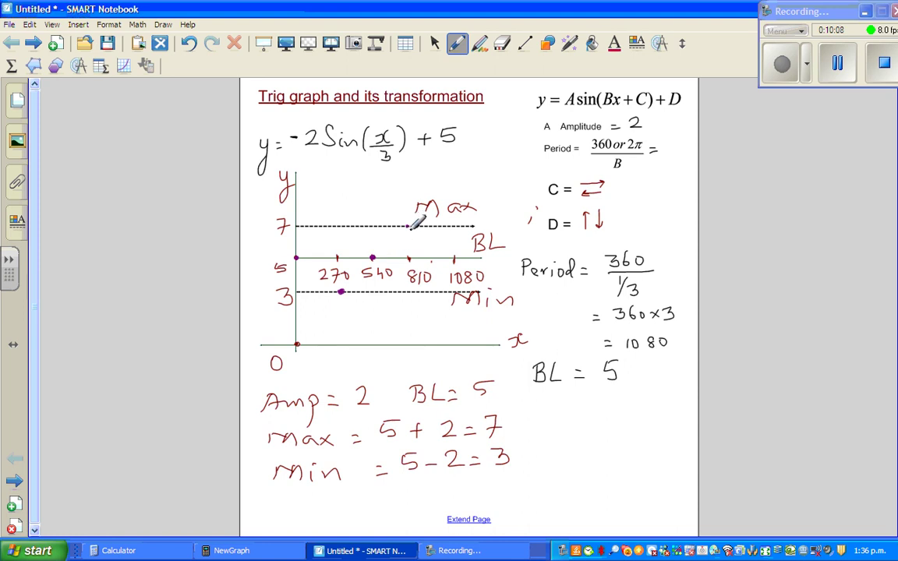
click(454, 259)
mouse_move(297, 258)
mouse_down()
mouse_move(341, 291)
mouse_move(407, 227)
mouse_move(438, 235)
mouse_move(454, 258)
mouse_up()
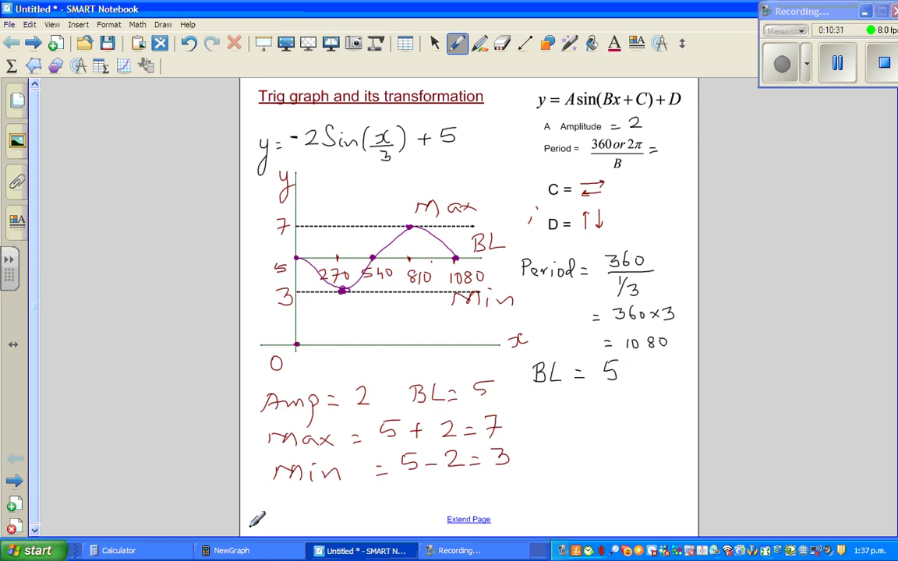
- Bring up the NewGraph calculator and open the Graph mode function list
click(226, 551)
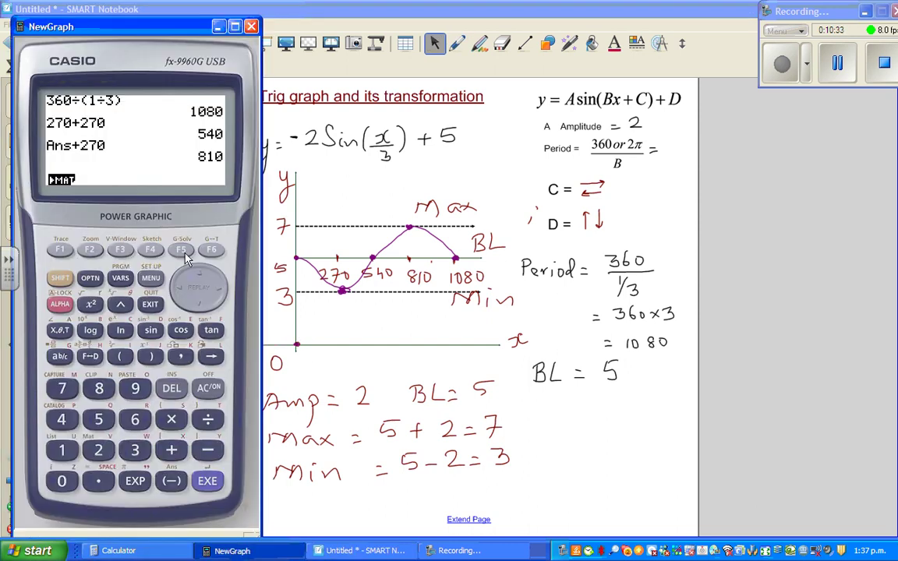
click(152, 279)
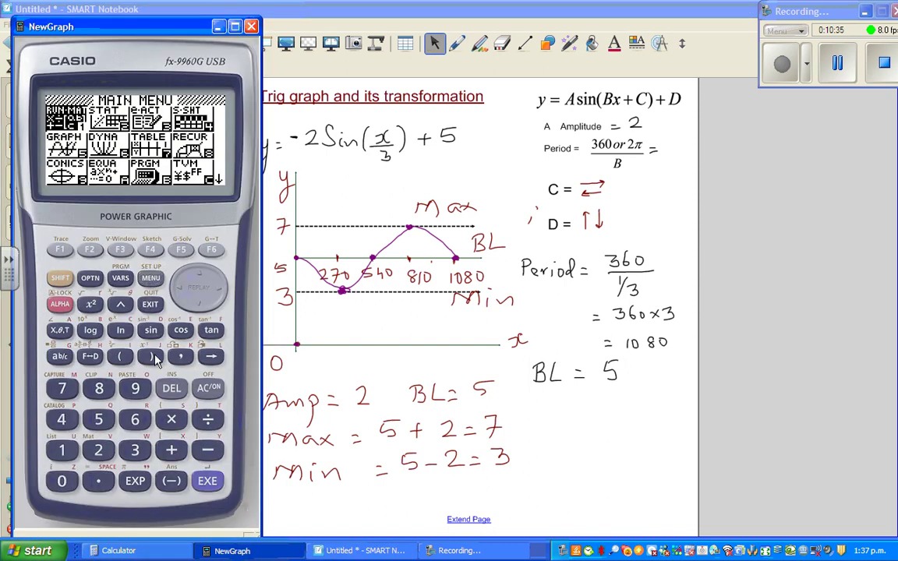
click(200, 310)
click(207, 481)
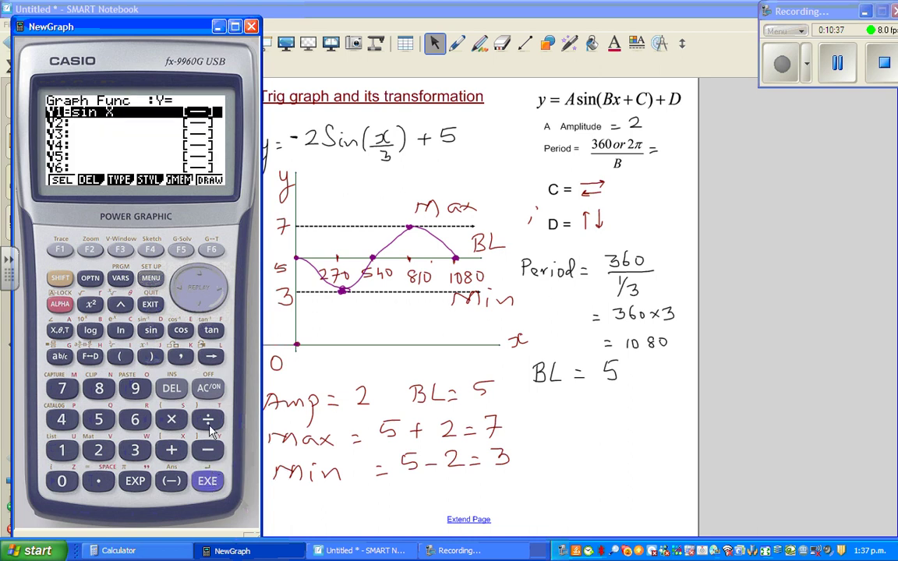
- Confirm Angle is Deg in SET UP, return to the Y1 = sin X list, and shift the window left
click(60, 278)
click(151, 279)
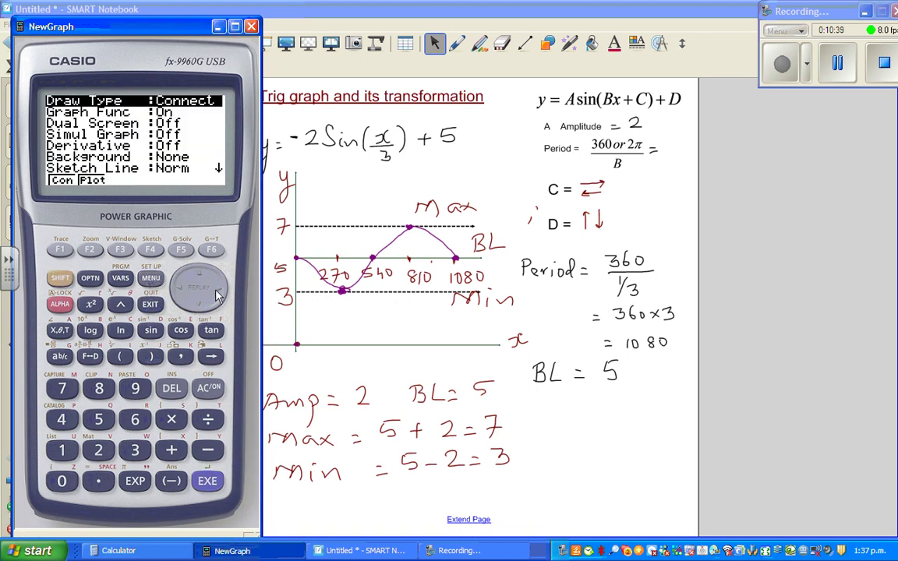
click(200, 311)
click(200, 310)
click(200, 311)
click(201, 310)
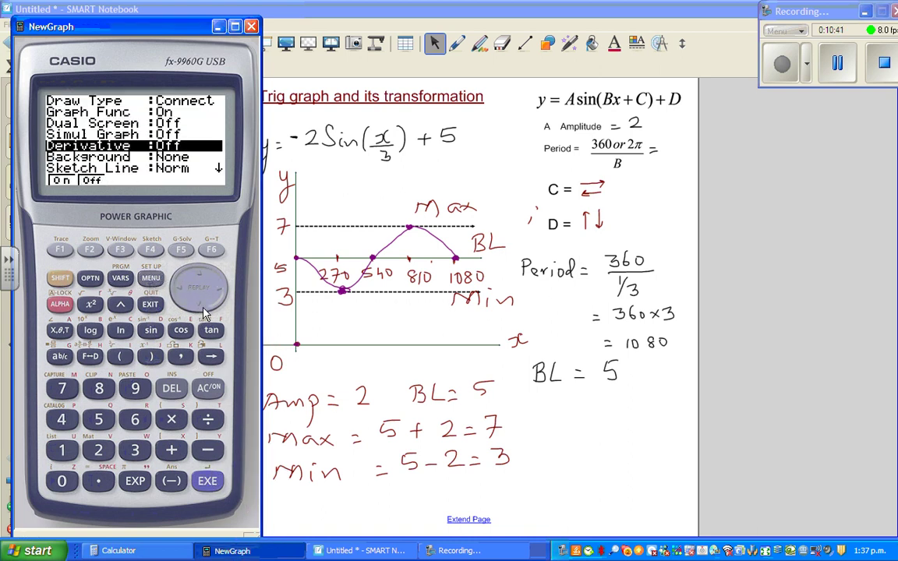
click(200, 310)
click(200, 310)
click(200, 311)
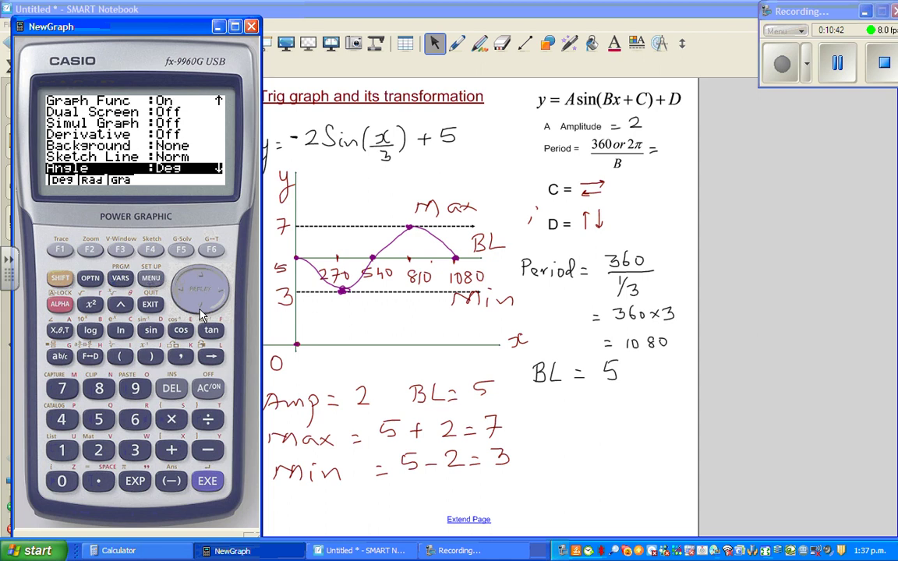
click(150, 305)
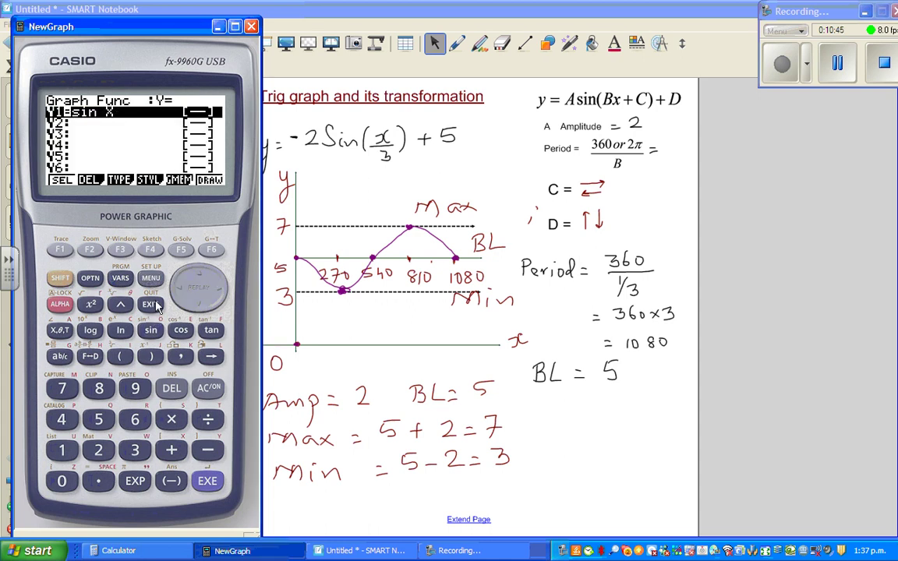
drag(144, 32, 129, 9)
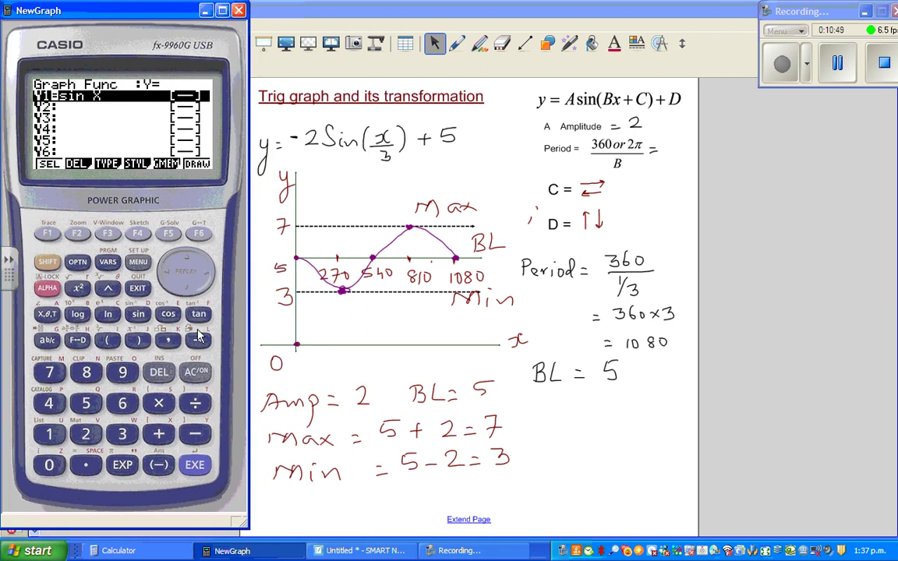
- Replace Y1 with -2sin(X÷3)+5, store it, and bring up the View Window settings
click(69, 235)
click(47, 235)
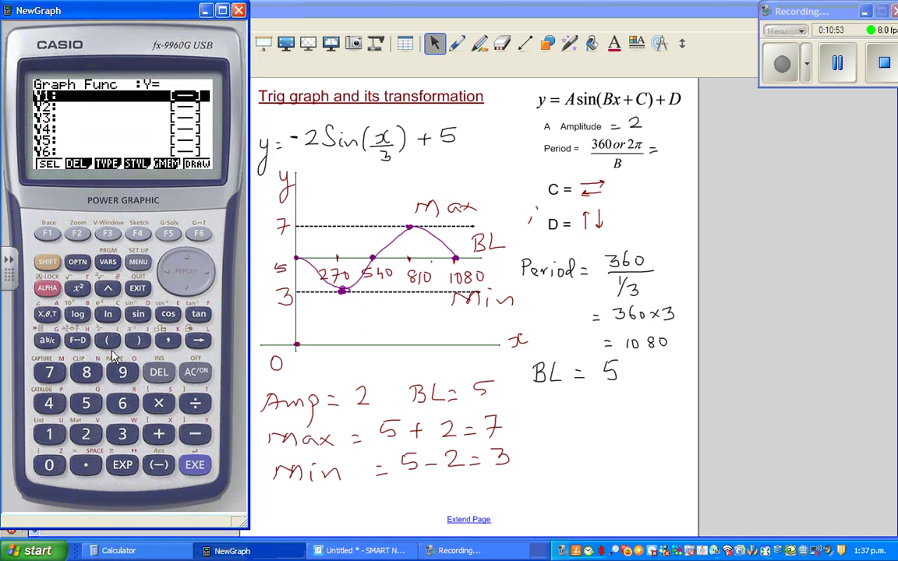
click(195, 433)
click(86, 433)
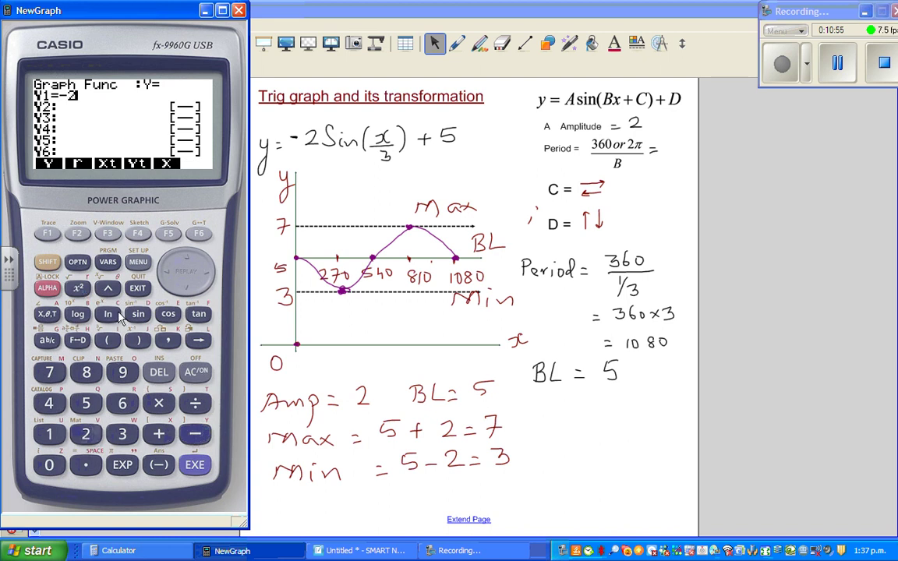
click(138, 314)
click(107, 340)
click(47, 314)
click(195, 403)
click(123, 433)
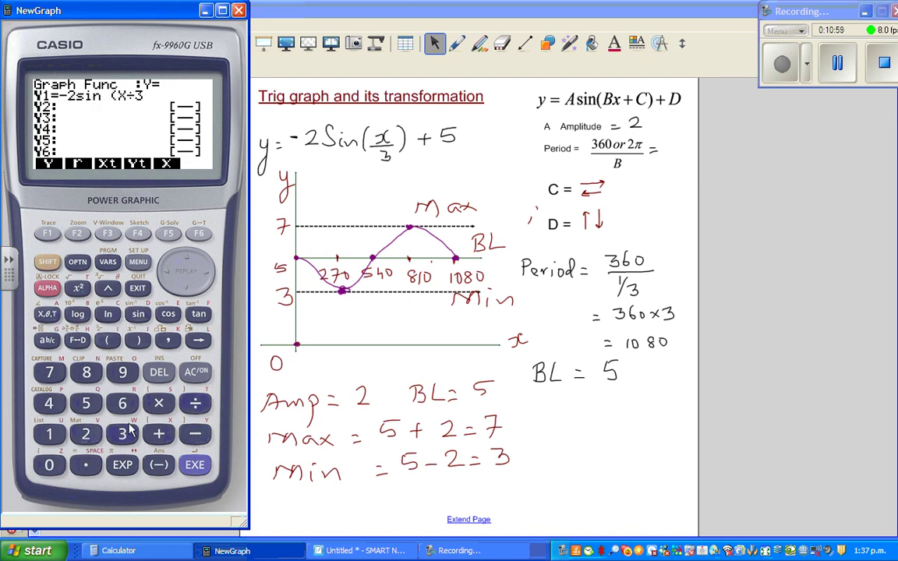
click(136, 340)
click(159, 435)
click(85, 403)
click(195, 465)
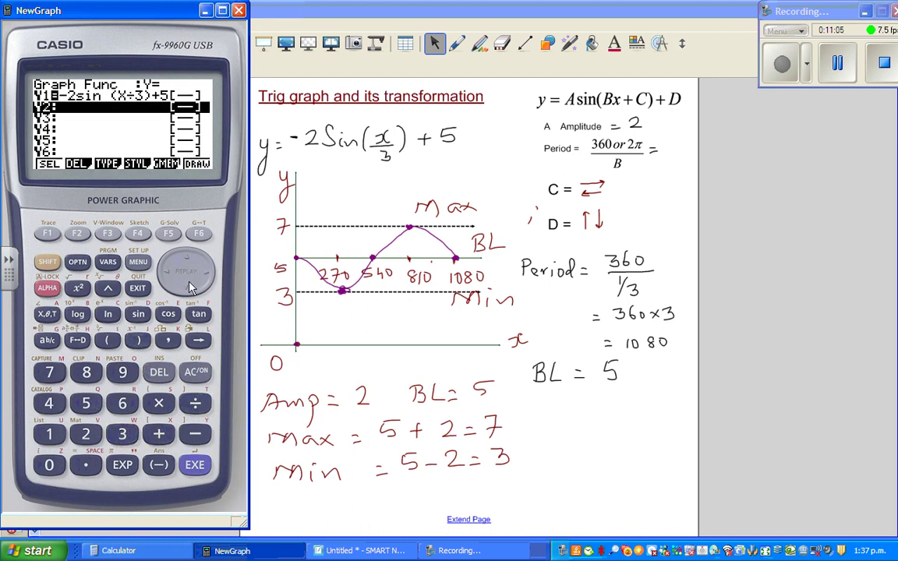
click(47, 263)
click(109, 233)
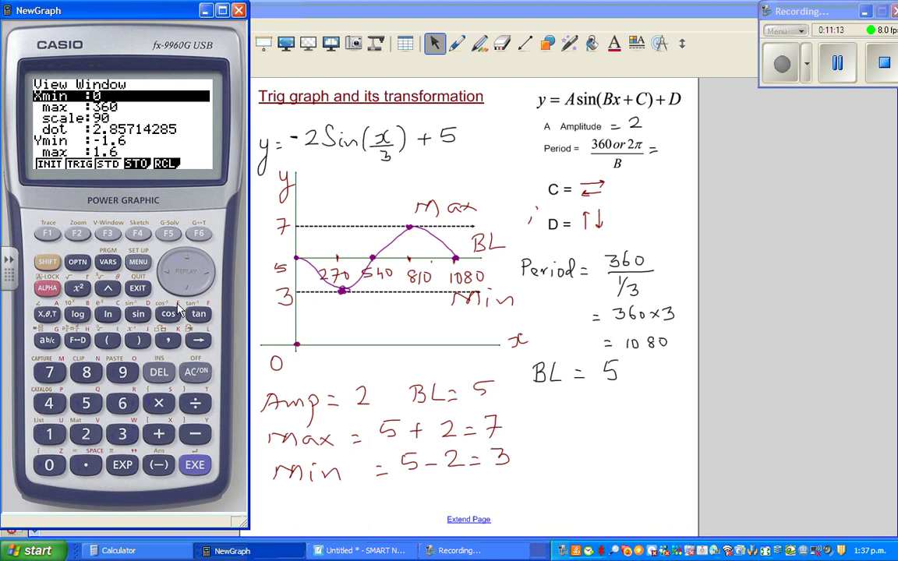
- Set the View Window Xmax to 1080 and the x scale to 270
key(Down)
click(49, 434)
click(49, 466)
click(86, 372)
click(49, 465)
click(195, 466)
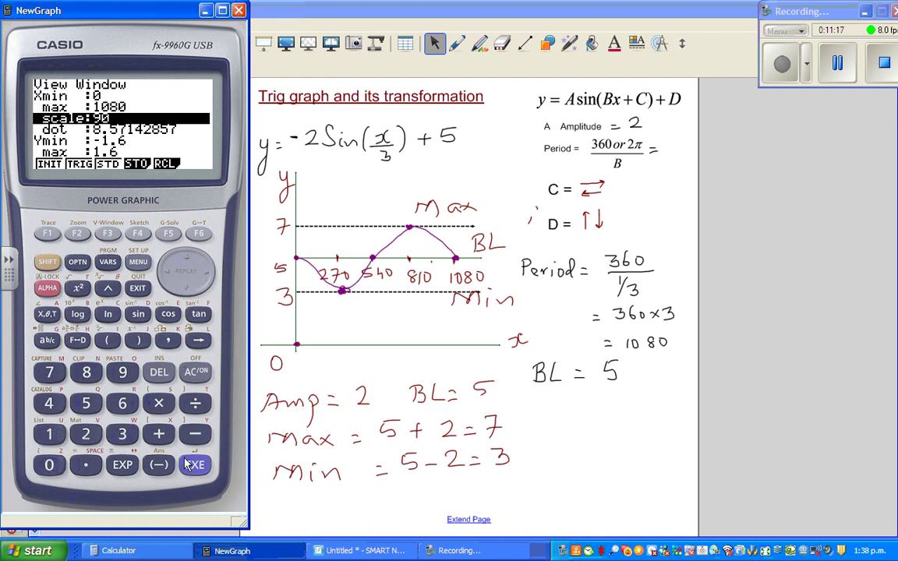
click(86, 435)
click(49, 372)
click(49, 465)
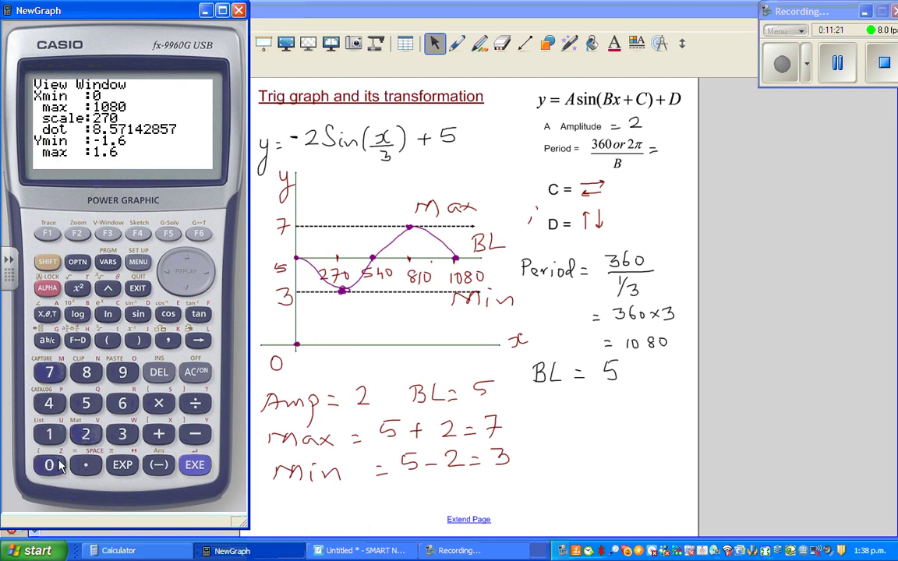
click(192, 467)
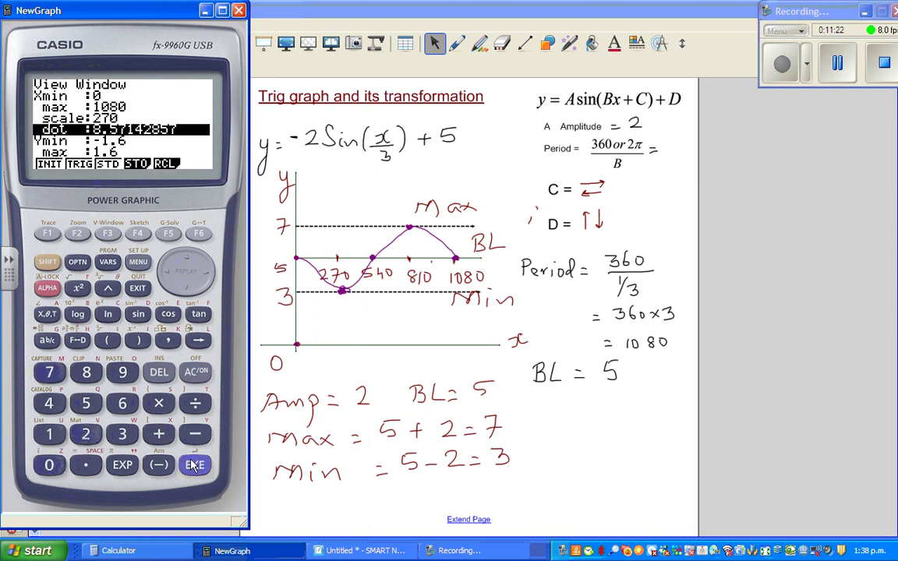
- Set Ymin 0, Ymax 10 and y scale 2, then leave the View Window
click(182, 290)
click(49, 465)
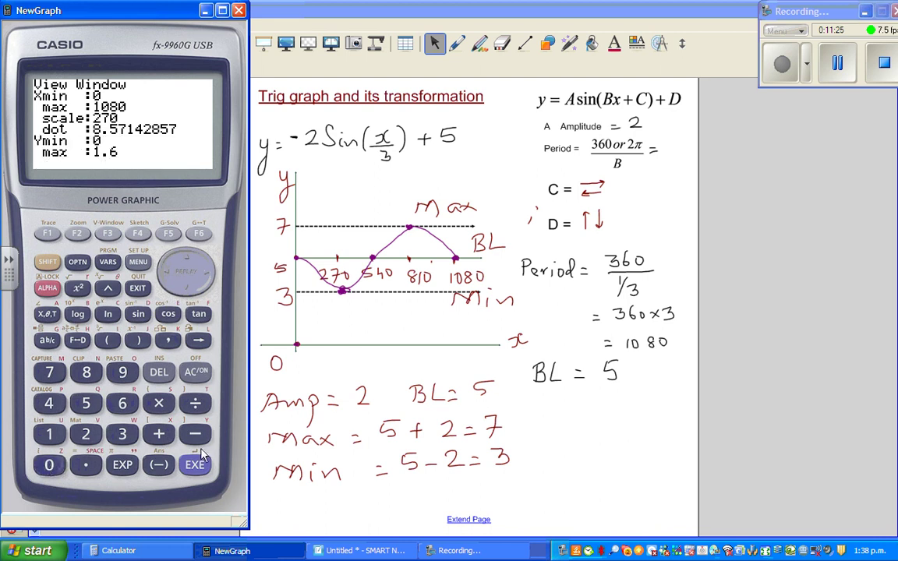
click(194, 466)
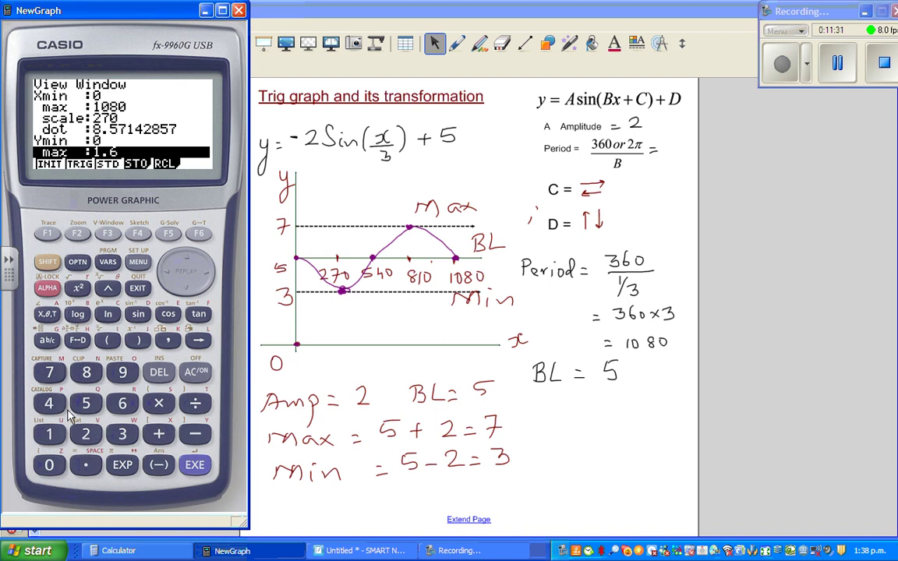
click(49, 434)
click(49, 465)
click(195, 463)
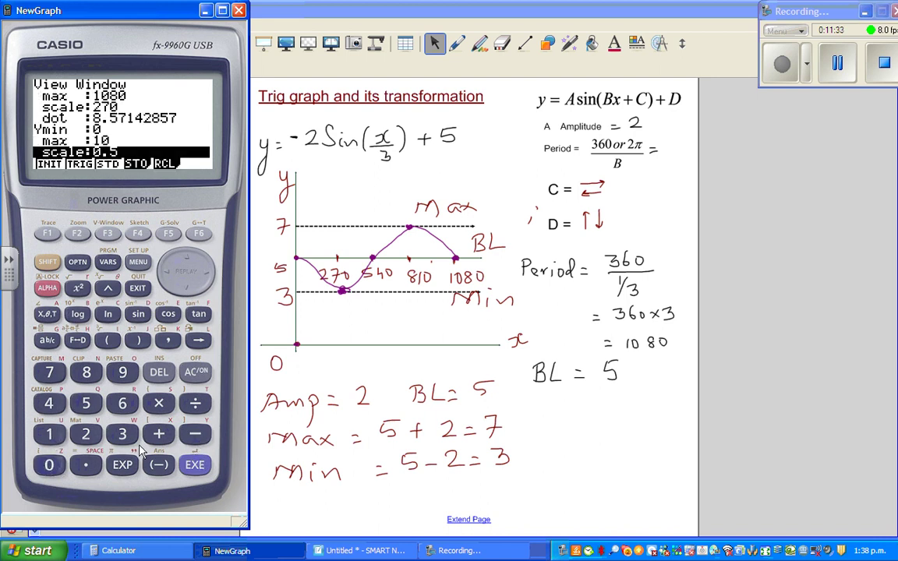
click(88, 435)
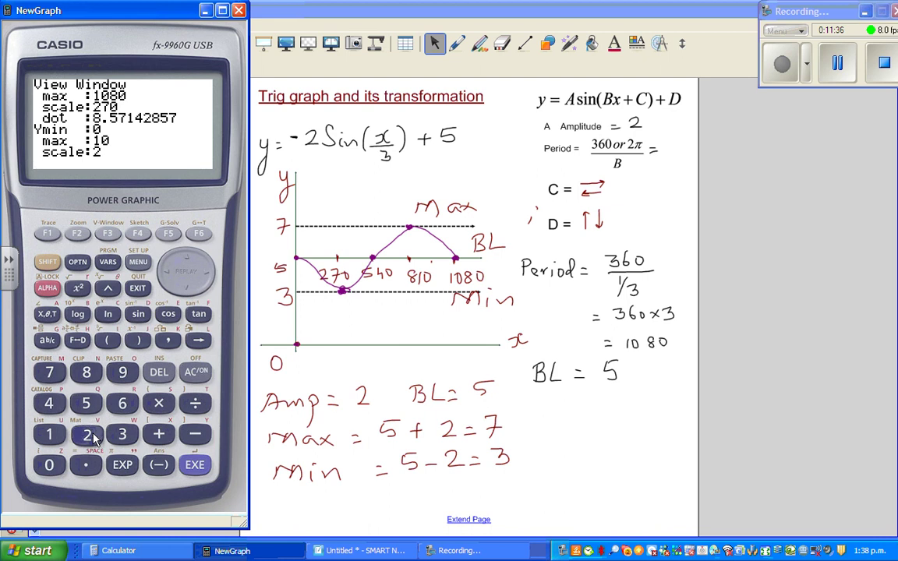
click(195, 464)
key(Escape)
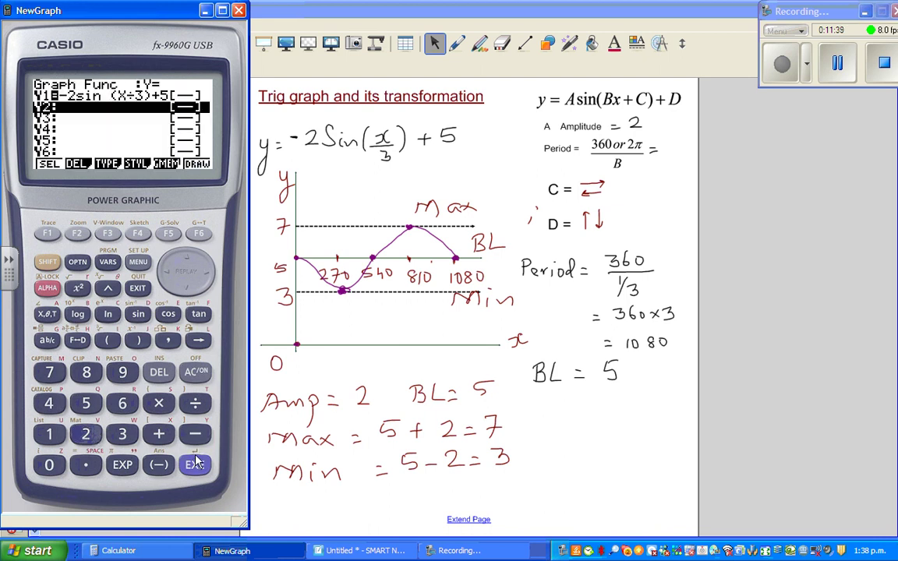
- Draw Y1 and locate its minimum (X=270, Y=3) and maximum (X=810, Y=7) with G-Solv
click(195, 463)
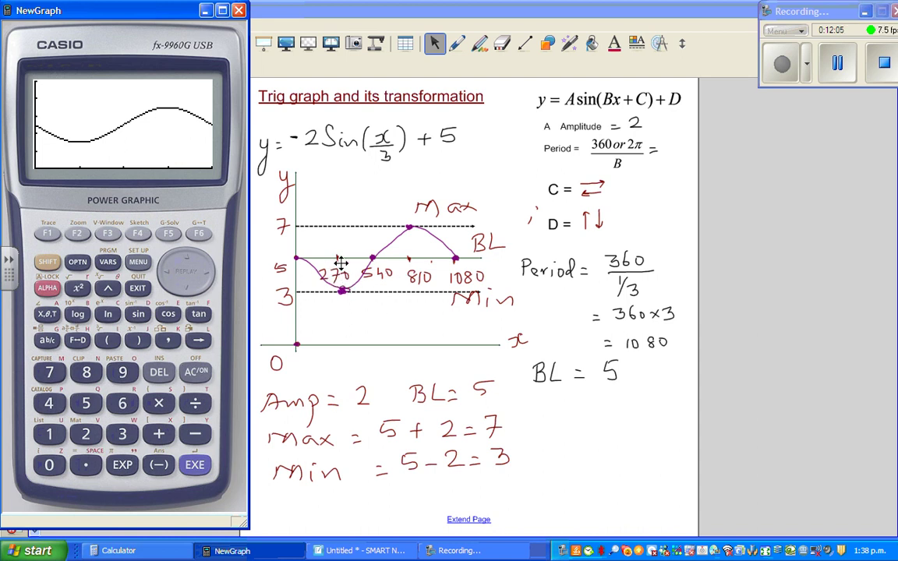
click(165, 236)
click(111, 236)
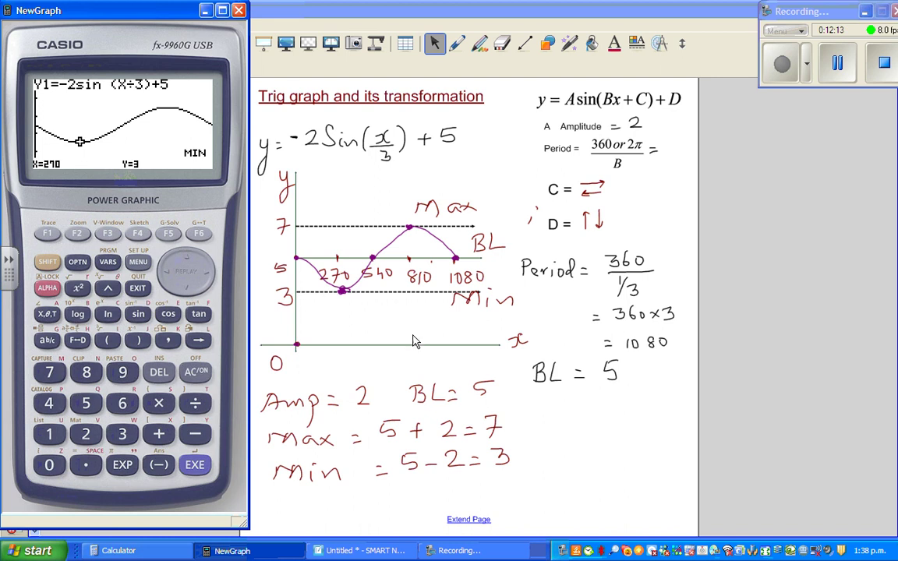
click(163, 232)
click(77, 231)
- Use Y-CAL to evaluate the graph at X=0, giving Y=5
click(176, 235)
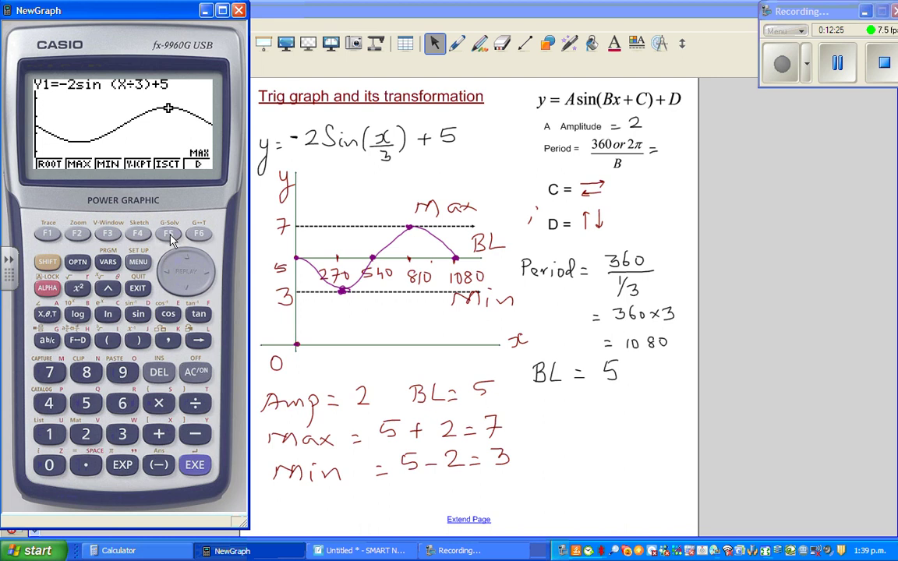
click(198, 234)
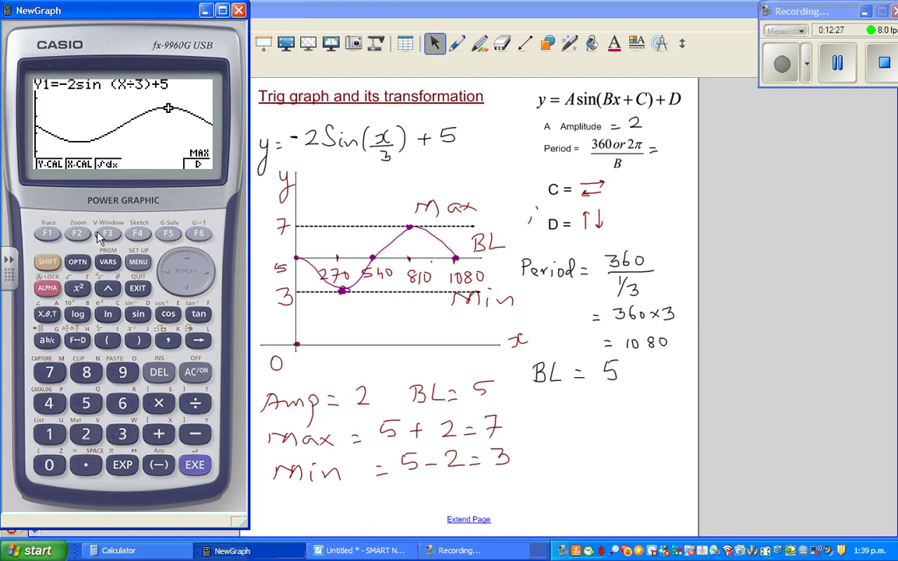
click(48, 235)
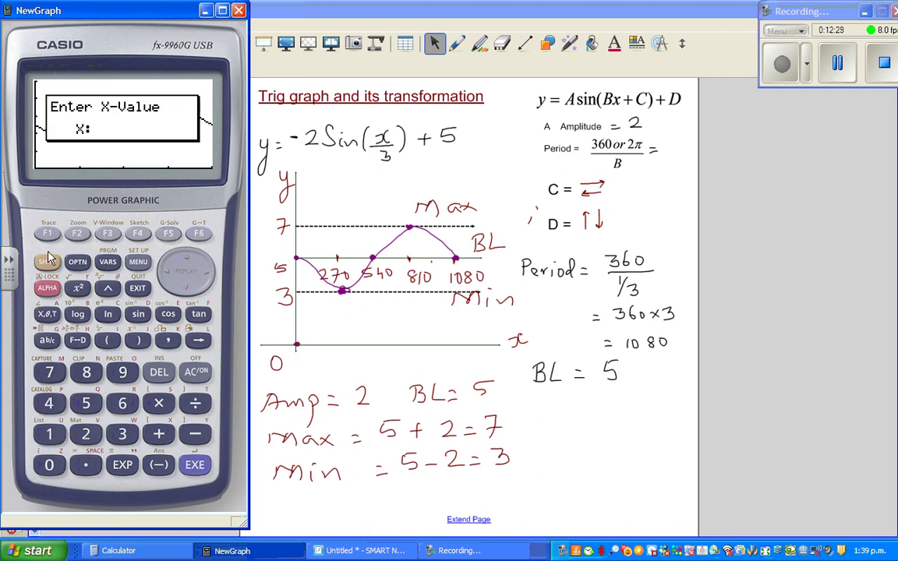
click(49, 465)
click(195, 465)
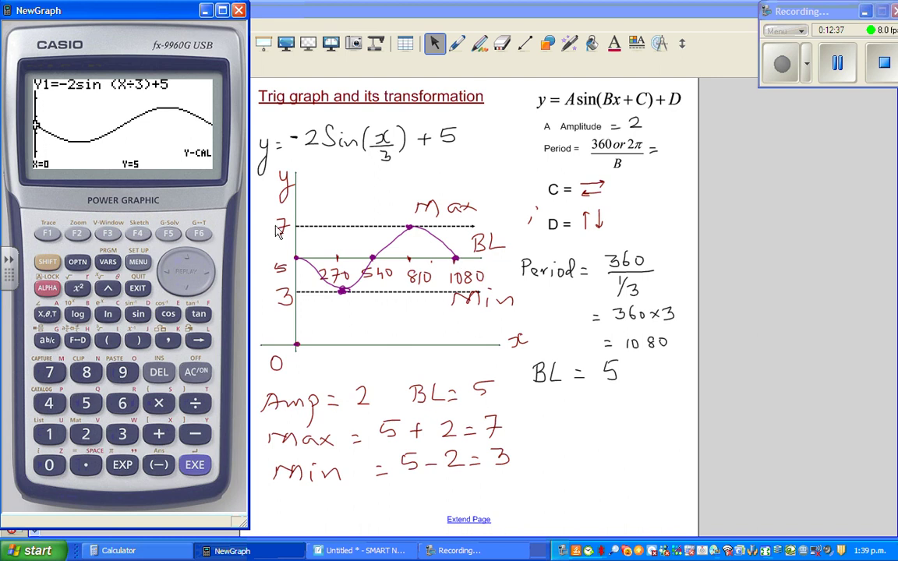
- Use Y-CAL again to evaluate the graph at X=1080
click(170, 234)
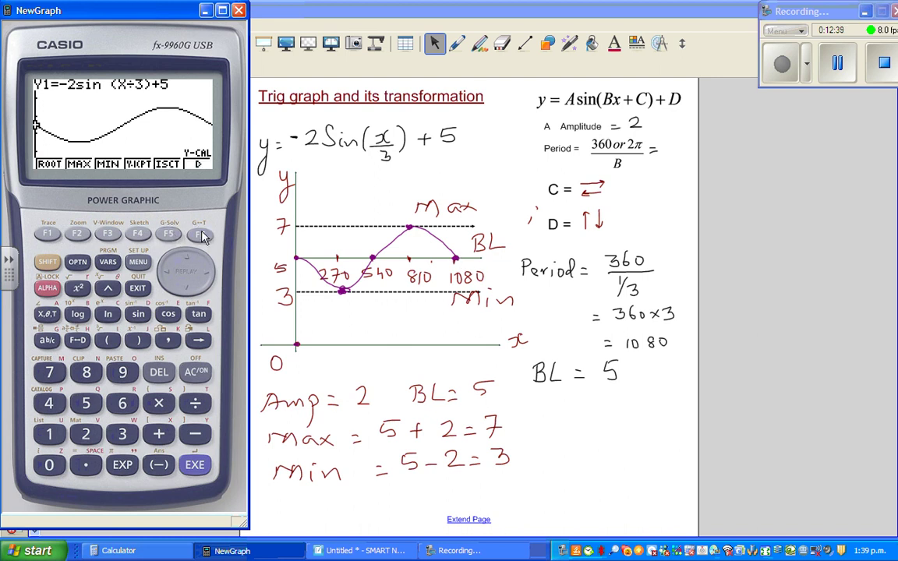
click(199, 233)
click(48, 233)
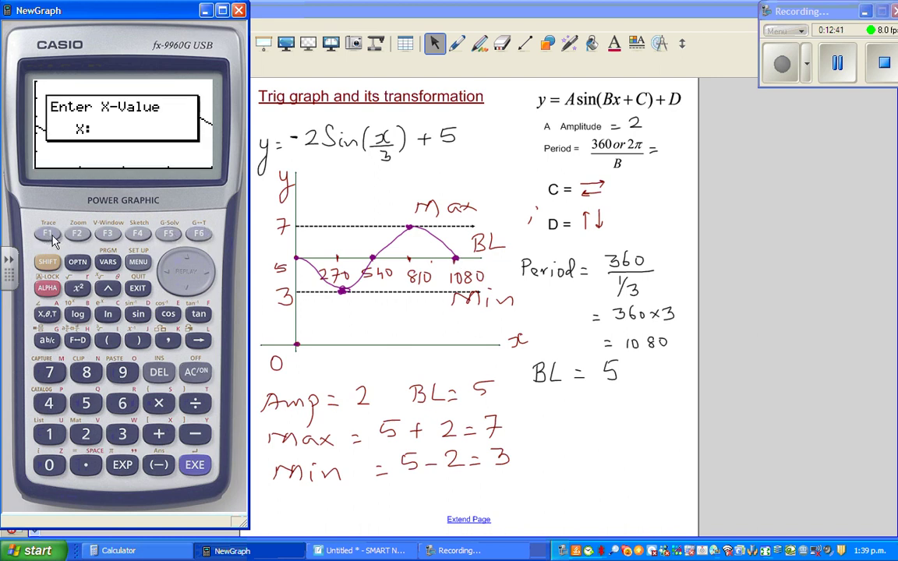
click(48, 435)
click(48, 465)
click(87, 371)
click(49, 464)
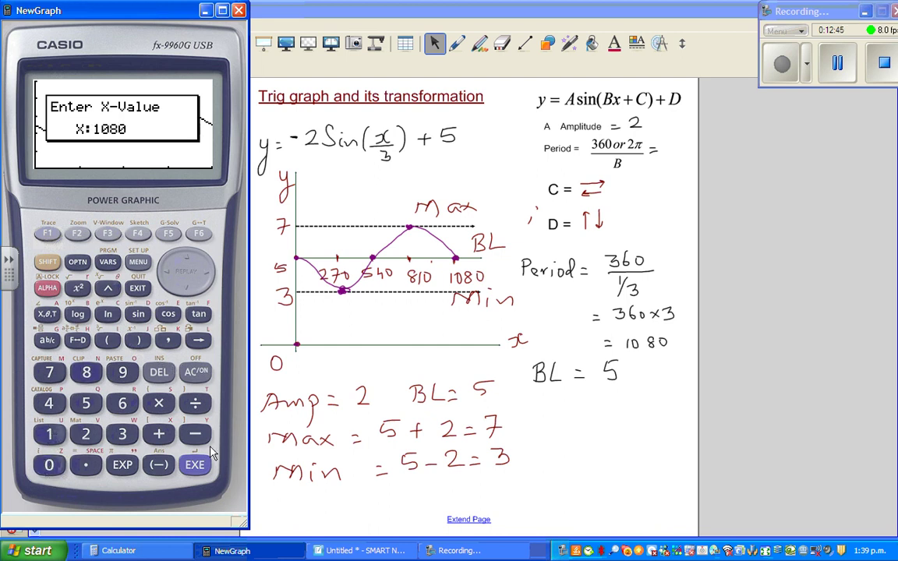
click(192, 465)
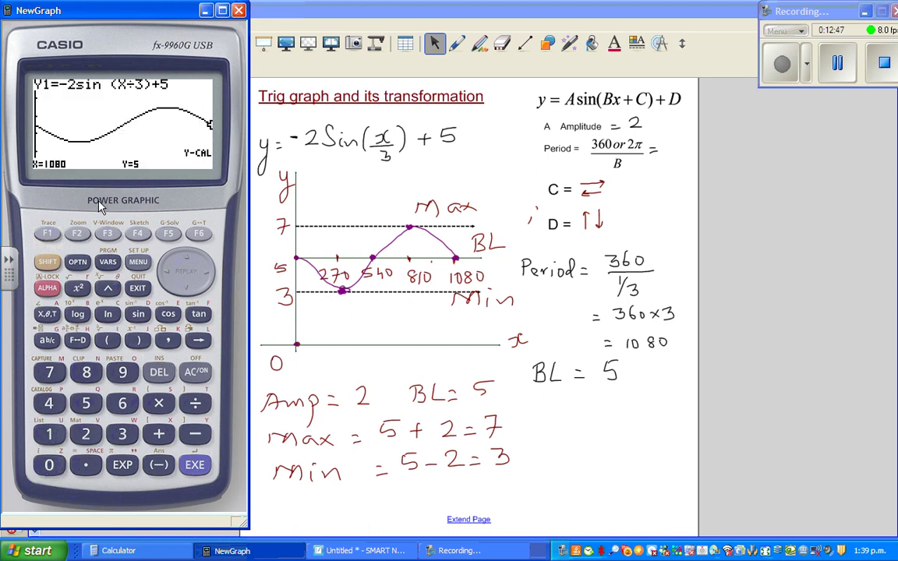